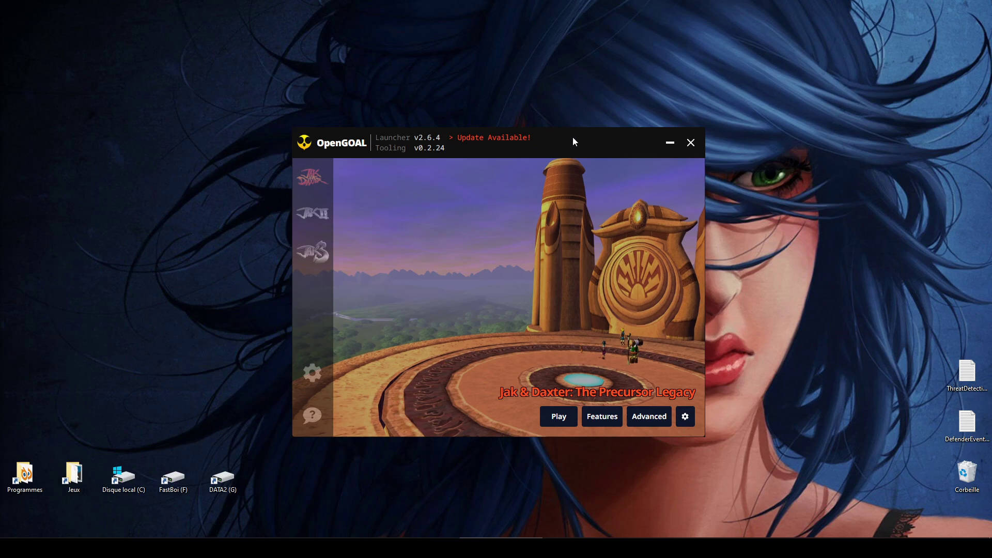
Open the game data folder for Jak & Daxter: The Precursor Legacy and go to custom_assets/jak1.
{"action": "left_click_drag", "start_coordinate": [573, 137], "coordinate": [581, 133]}
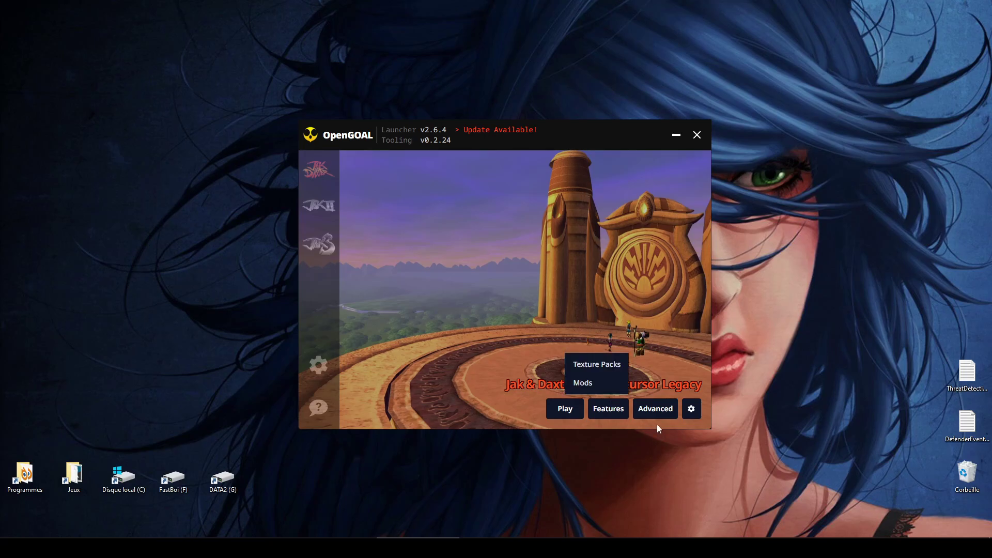
{"action": "mouse_move", "coordinate": [660, 419]}
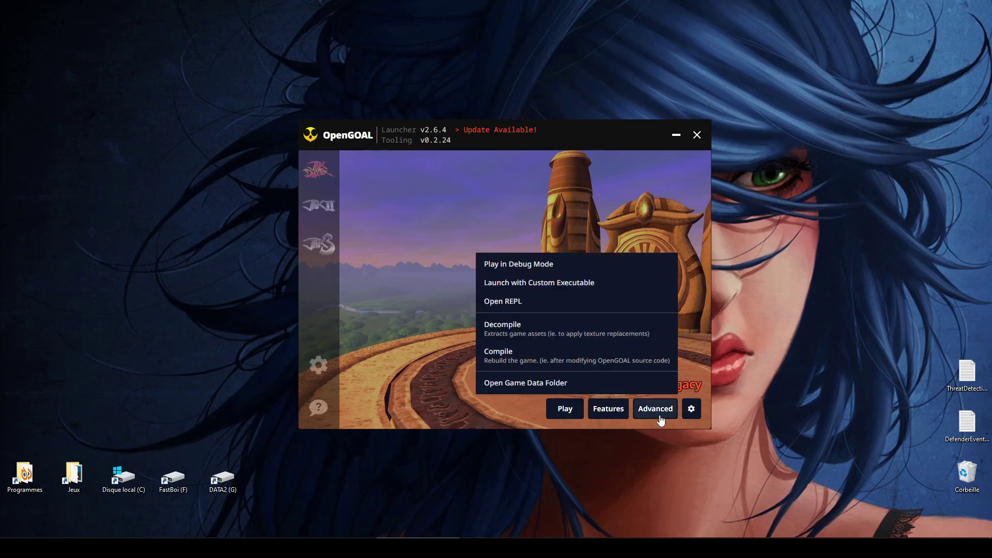
{"action": "left_click", "coordinate": [522, 383]}
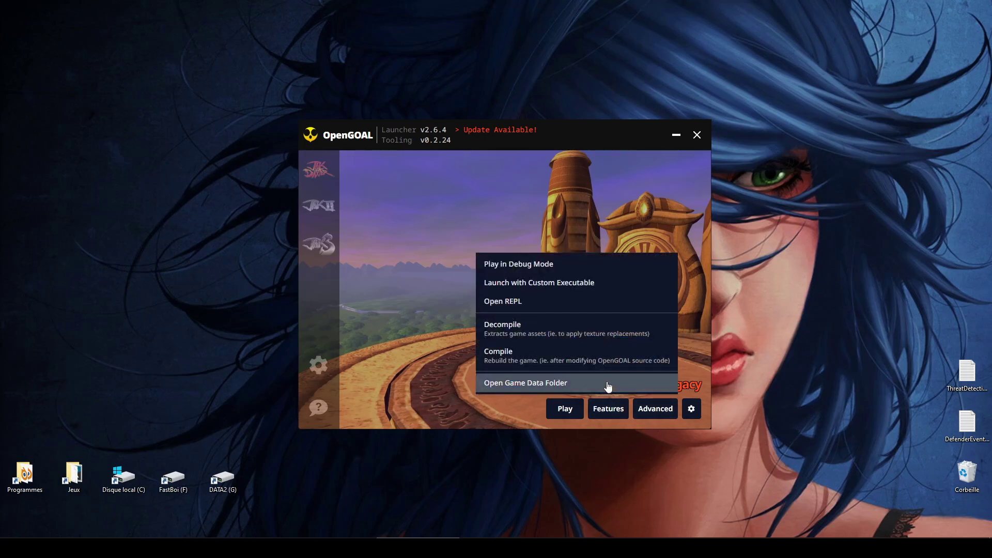
{"action": "left_click", "coordinate": [608, 385]}
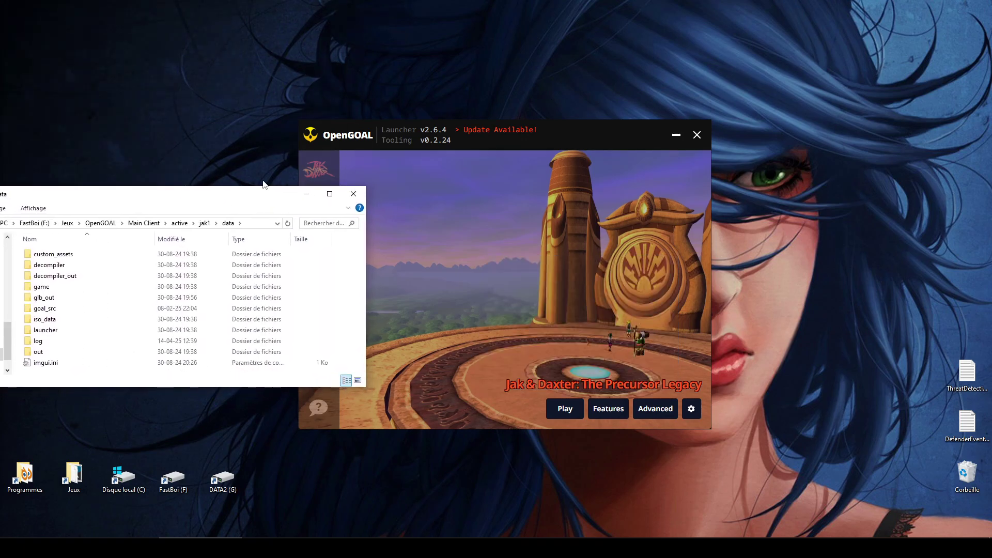
{"action": "left_click_drag", "start_coordinate": [263, 184], "coordinate": [222, 75]}
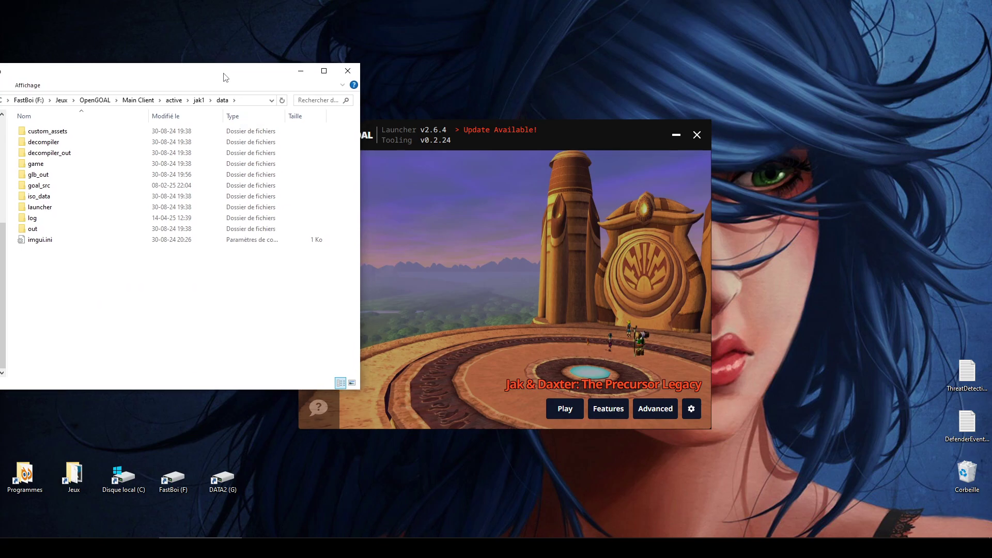
{"action": "double_click", "coordinate": [73, 132]}
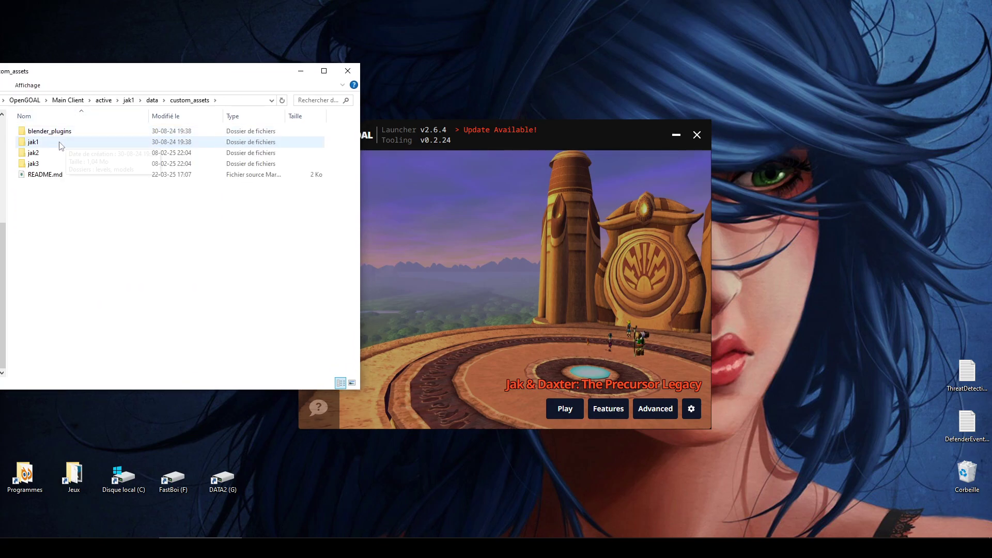
{"action": "double_click", "coordinate": [59, 143]}
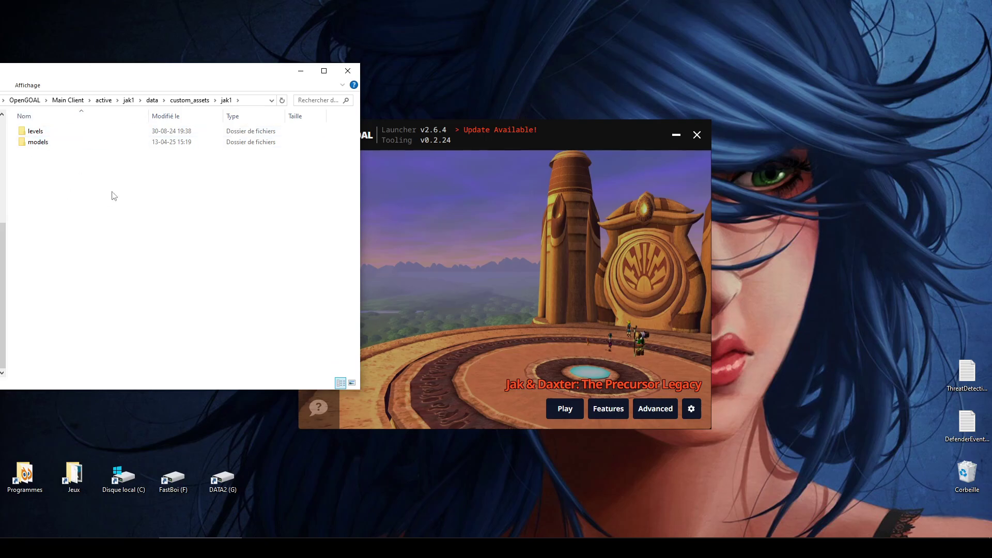
Create a new folder named merc_replacements inside custom_assets/jak1.
{"action": "right_click", "coordinate": [86, 216]}
{"action": "mouse_move", "coordinate": [165, 353]}
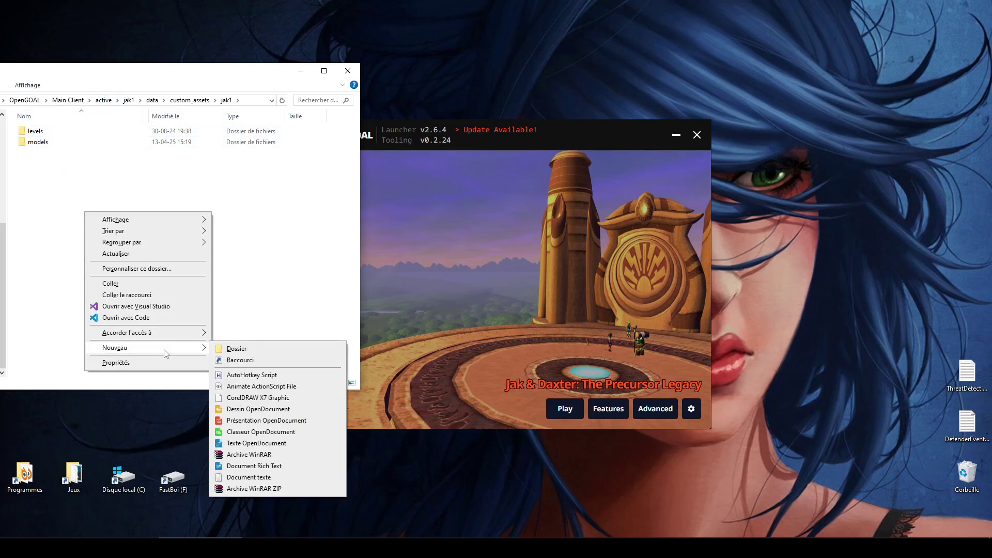
{"action": "left_click", "coordinate": [236, 349]}
{"action": "type", "text": "m"}
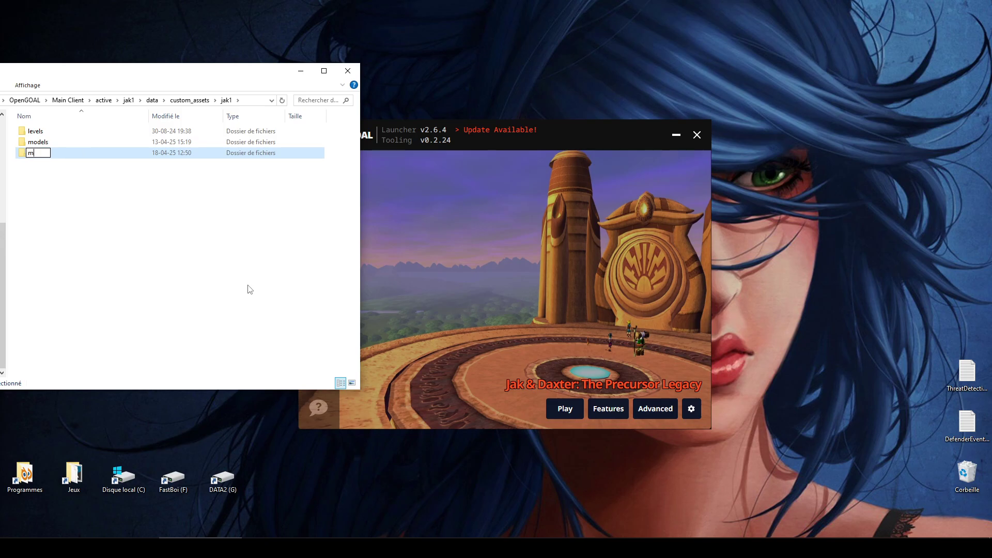
{"action": "type", "text": "erc_replacements"}
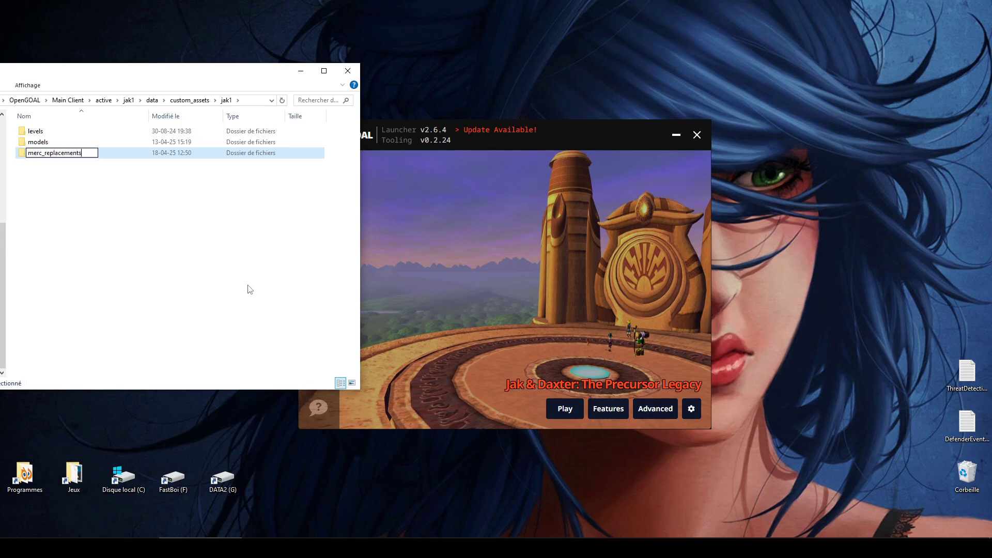
{"action": "left_click", "coordinate": [197, 248]}
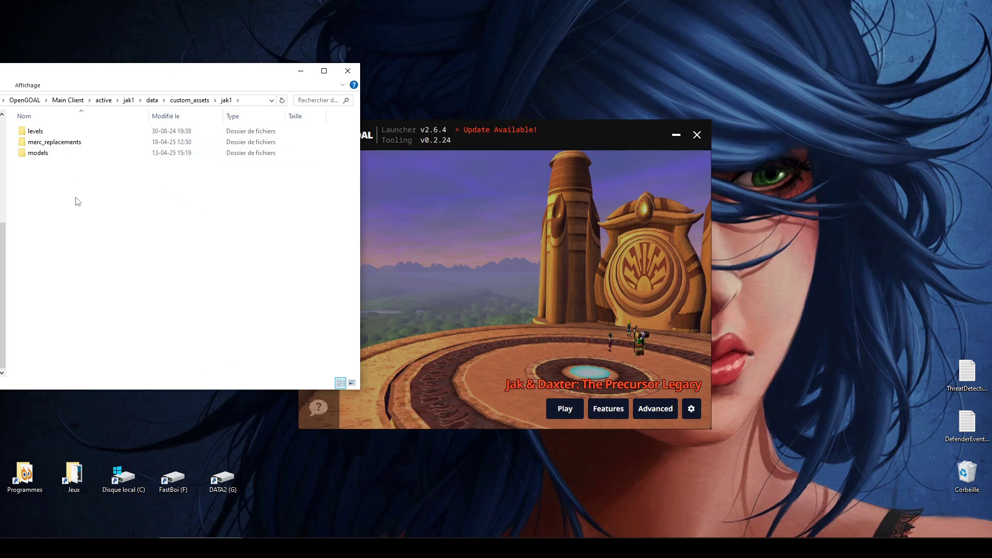
Paste the copied CustomJak.blend file into the merc_replacements folder.
{"action": "double_click", "coordinate": [74, 148]}
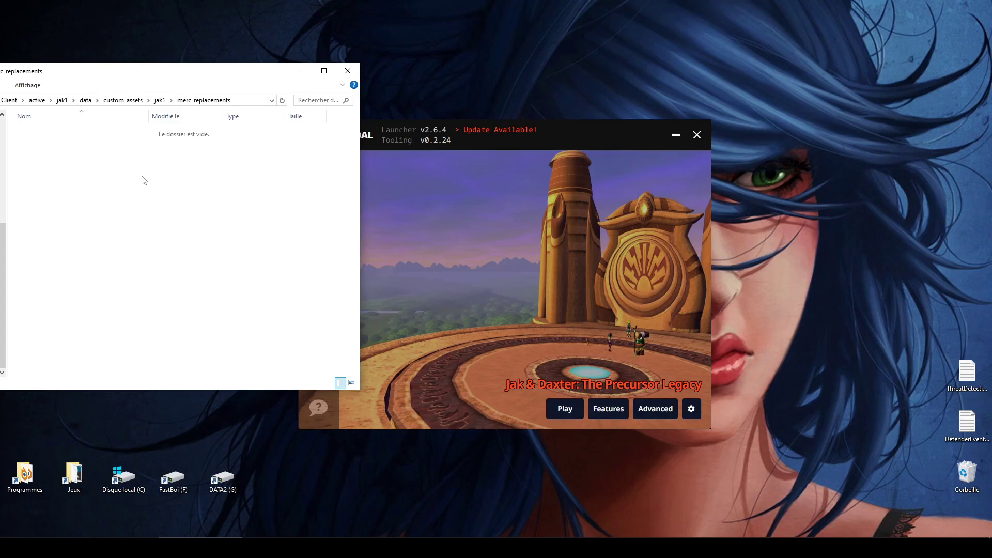
{"action": "key", "text": "ctrl+v"}
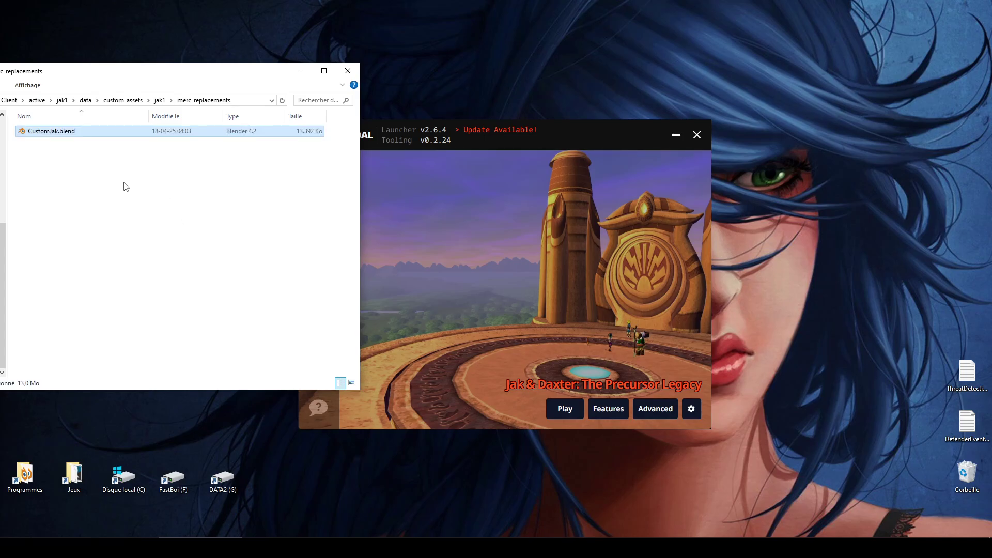
{"action": "left_click", "coordinate": [126, 186]}
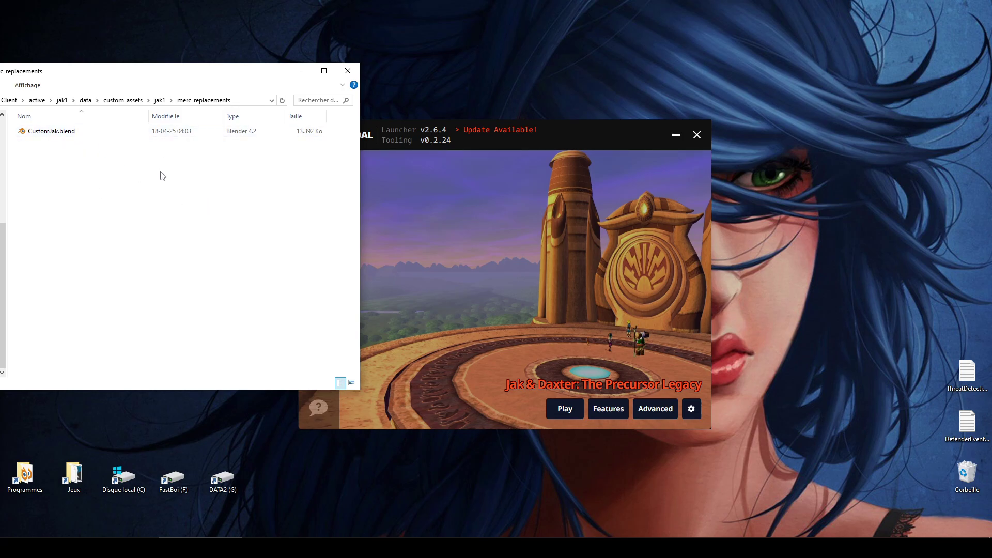
Open CustomJak.blend from the merc_replacements folder in Blender and look through its guide text.
{"action": "left_click", "coordinate": [562, 215]}
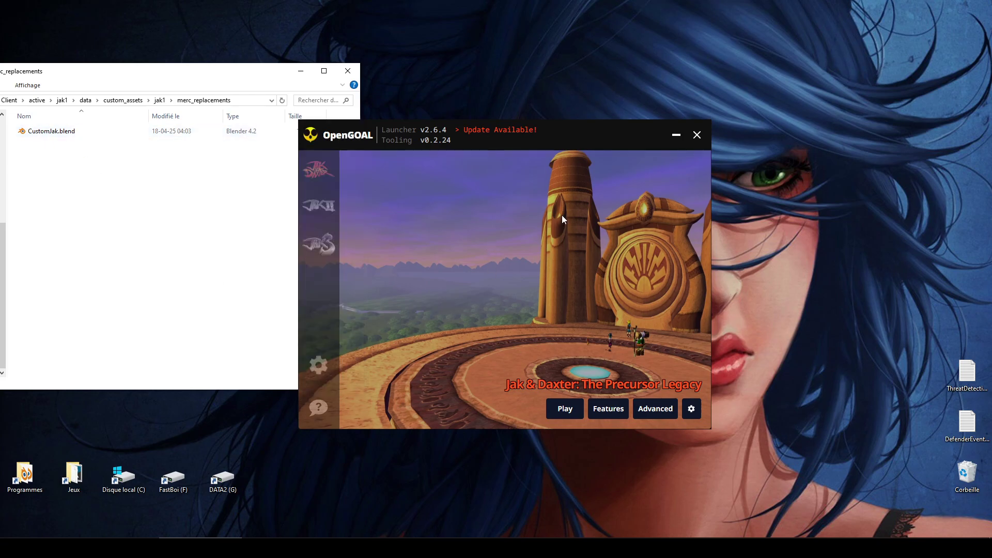
{"action": "left_click", "coordinate": [103, 180]}
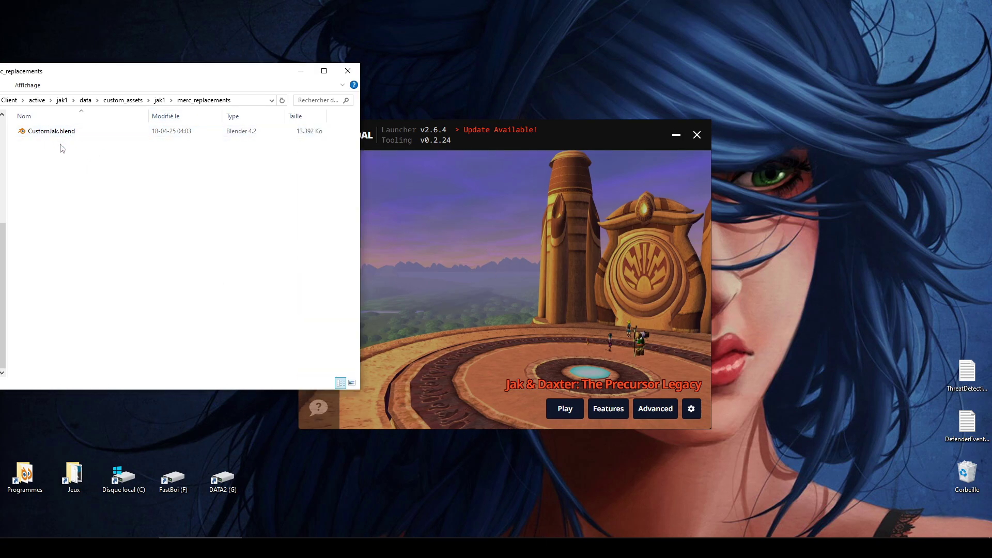
{"action": "double_click", "coordinate": [90, 133]}
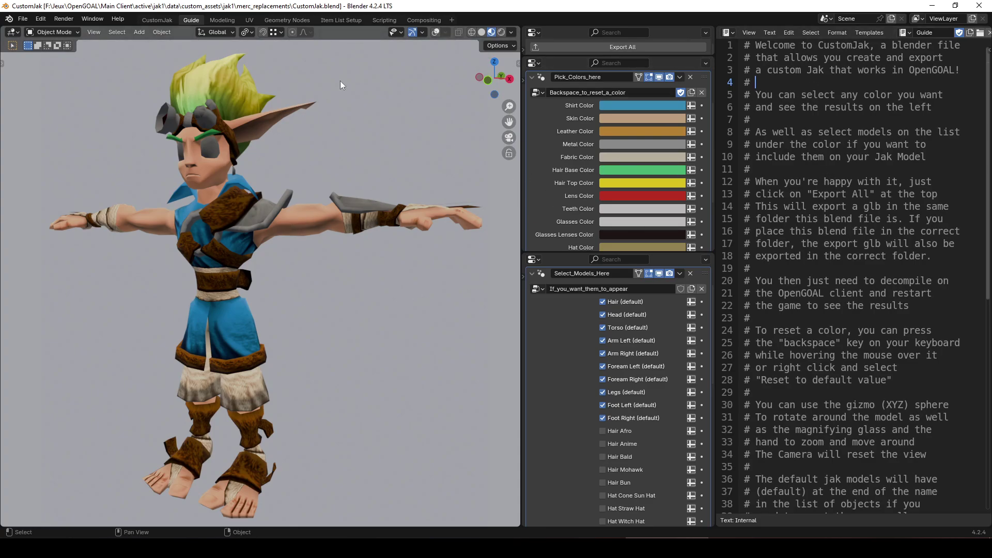
{"action": "scroll", "coordinate": [841, 76], "scroll_direction": "down", "scroll_amount": 7}
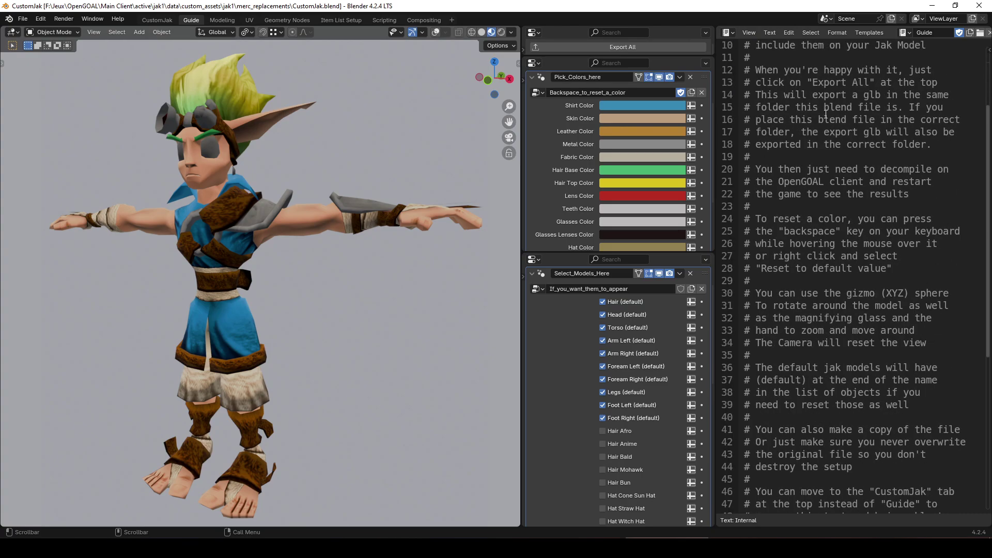
{"action": "scroll", "coordinate": [775, 78], "scroll_direction": "up", "scroll_amount": 7}
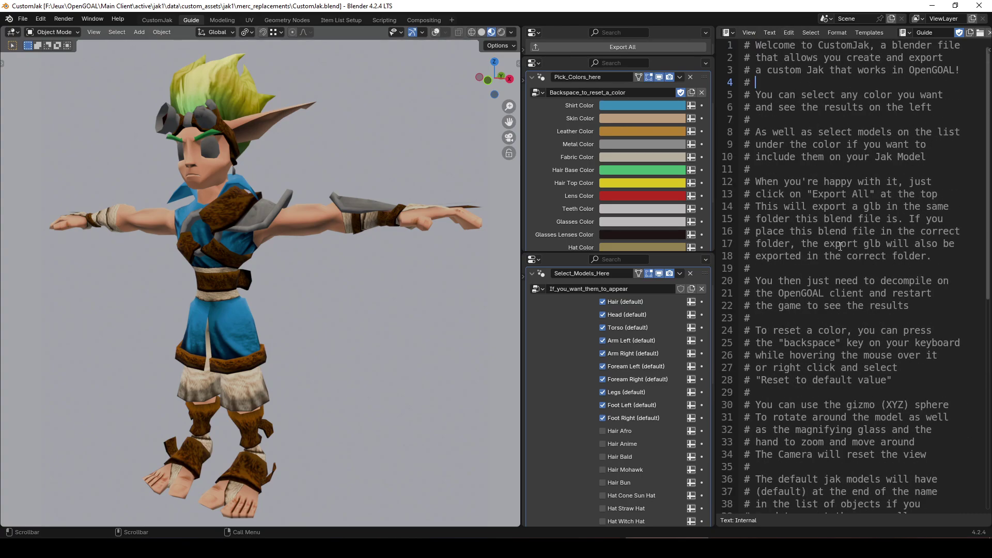
{"action": "scroll", "coordinate": [816, 186], "scroll_direction": "down", "scroll_amount": 7}
{"action": "scroll", "coordinate": [838, 279], "scroll_direction": "up", "scroll_amount": 7}
Change the Shirt Color of the Jak model to red.
{"action": "middle_click_drag", "start_coordinate": [630, 231], "coordinate": [630, 178]}
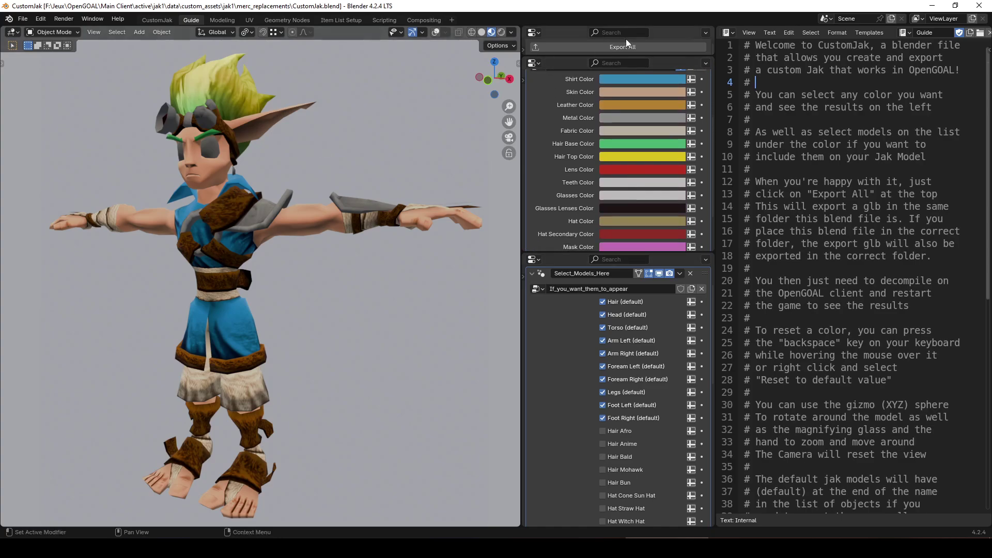
{"action": "left_click", "coordinate": [629, 79]}
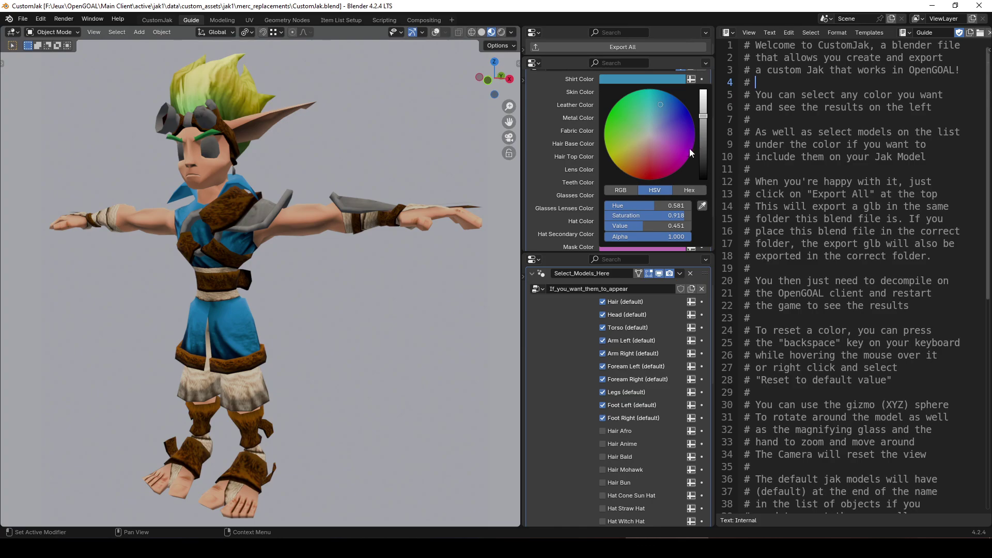
{"action": "left_click", "coordinate": [646, 161]}
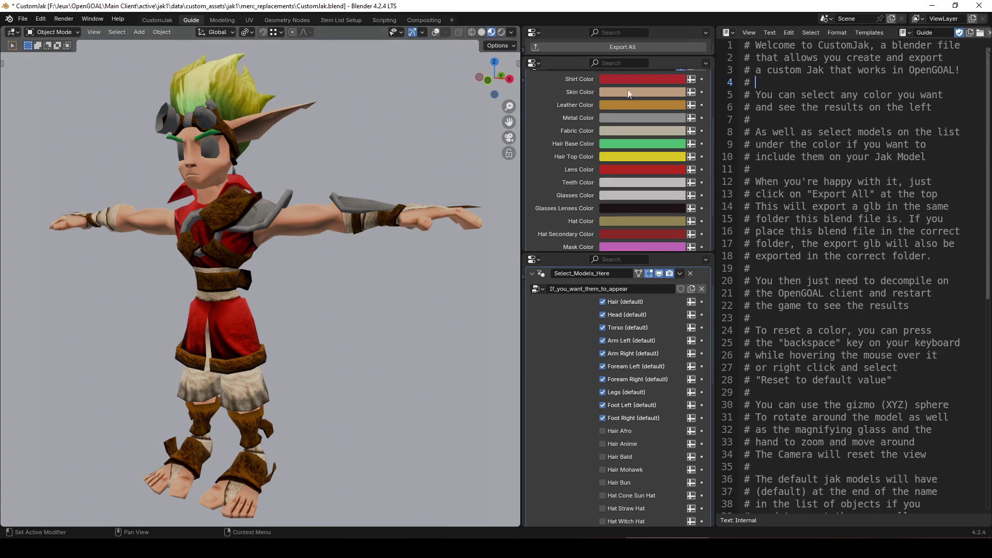
Set the Hair Top Color to blue and the Hair Base Color to a dark purple with hue about 0.813 and value about 0.21.
{"action": "left_click", "coordinate": [632, 157]}
{"action": "left_click", "coordinate": [675, 192]}
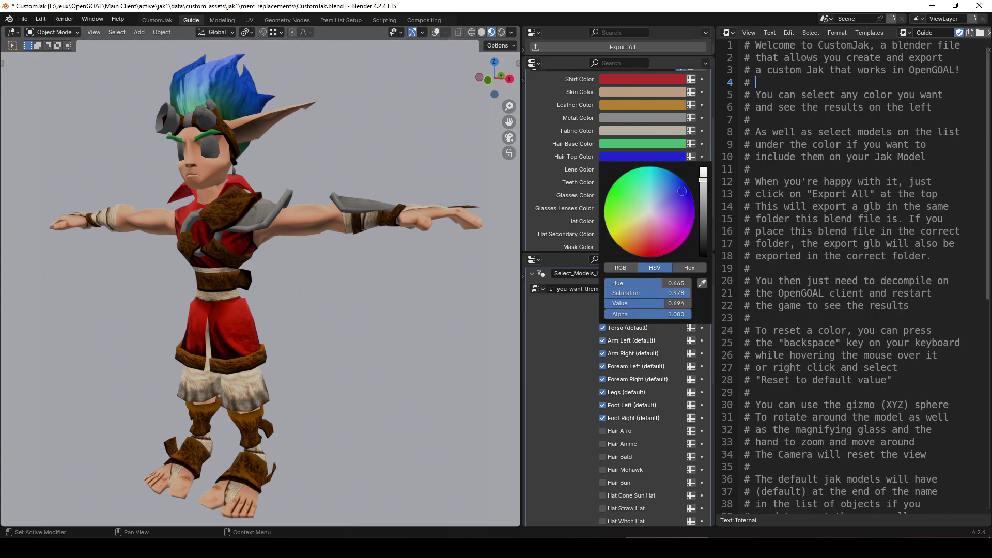
{"action": "left_click", "coordinate": [651, 145]}
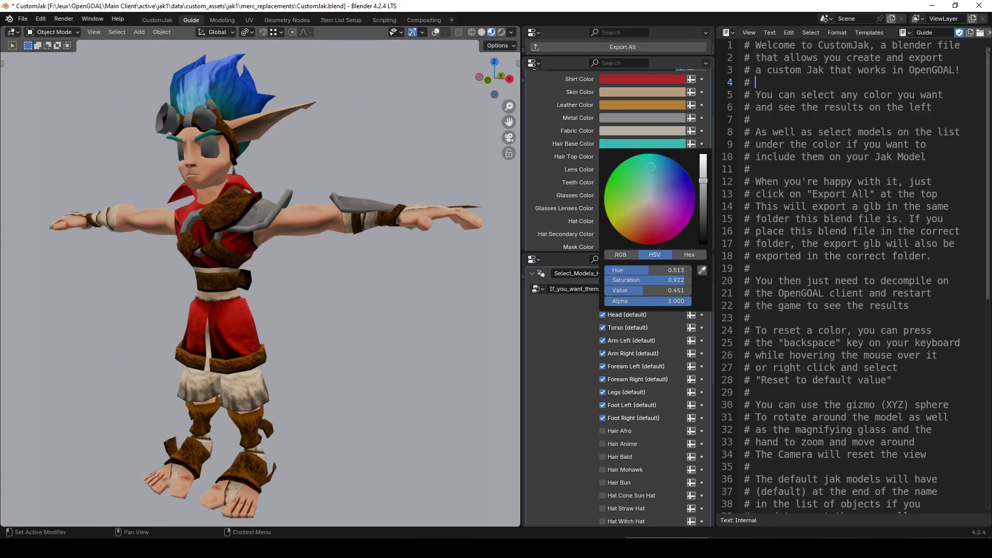
{"action": "left_click_drag", "start_coordinate": [651, 165], "coordinate": [672, 210]}
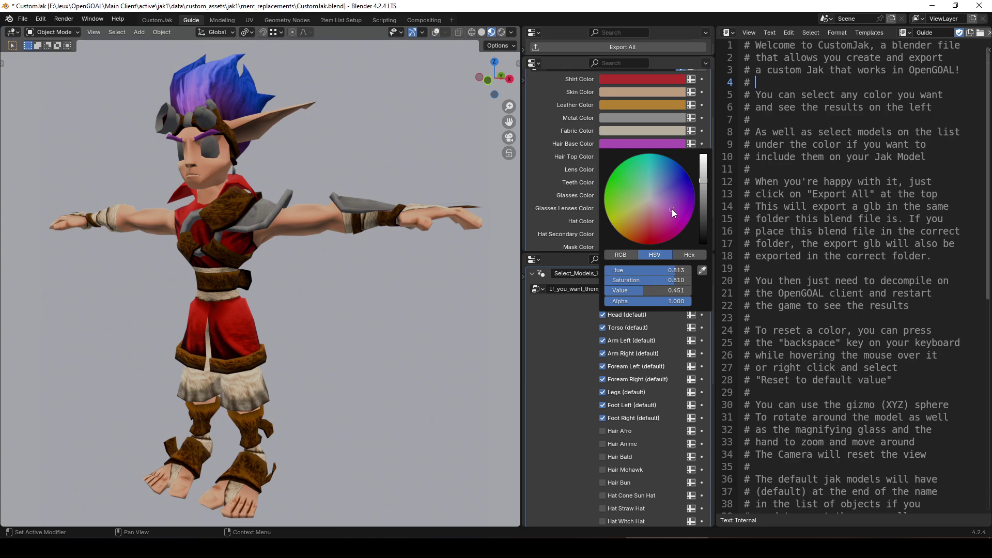
{"action": "left_click_drag", "start_coordinate": [702, 180], "coordinate": [706, 203]}
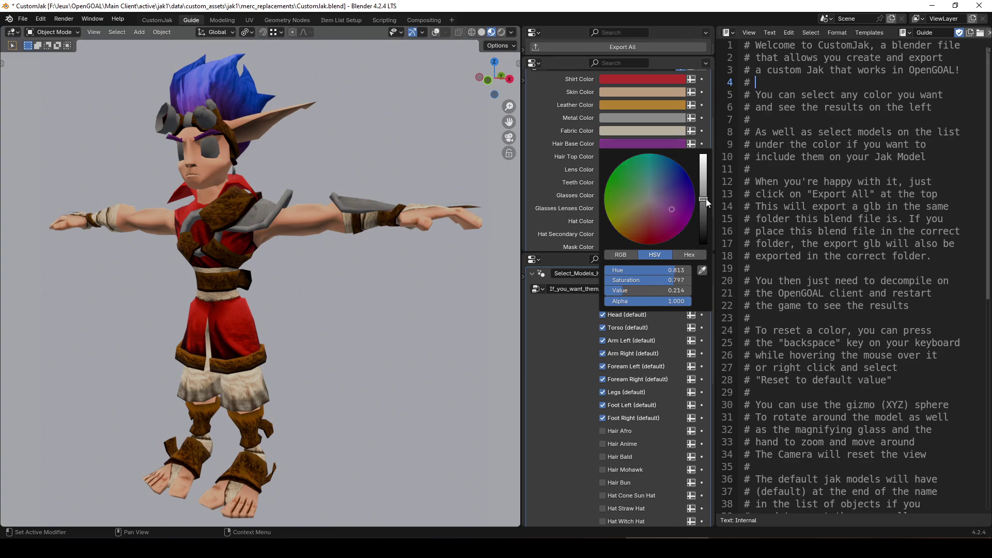
{"action": "left_click", "coordinate": [640, 145]}
Check the RGB and hex values of the Hair Top Color, and sample the purple Hair Base Color for it with the eyedropper.
{"action": "left_click", "coordinate": [658, 157]}
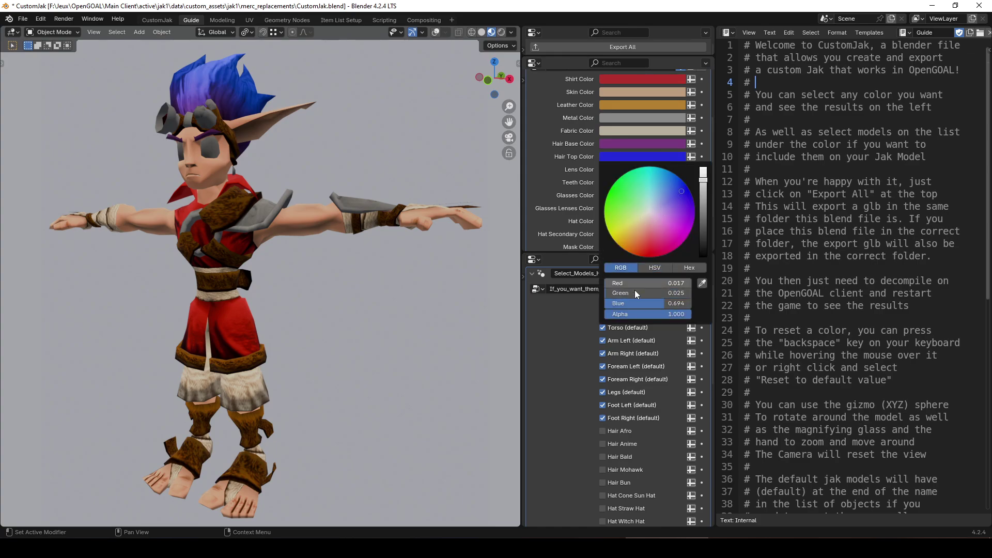
{"action": "left_click", "coordinate": [689, 268]}
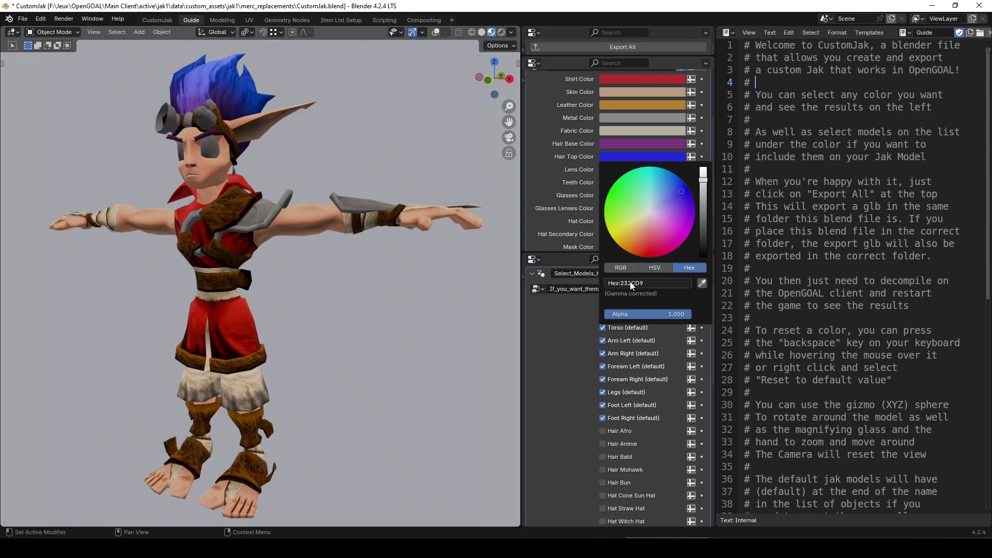
{"action": "left_click", "coordinate": [657, 267]}
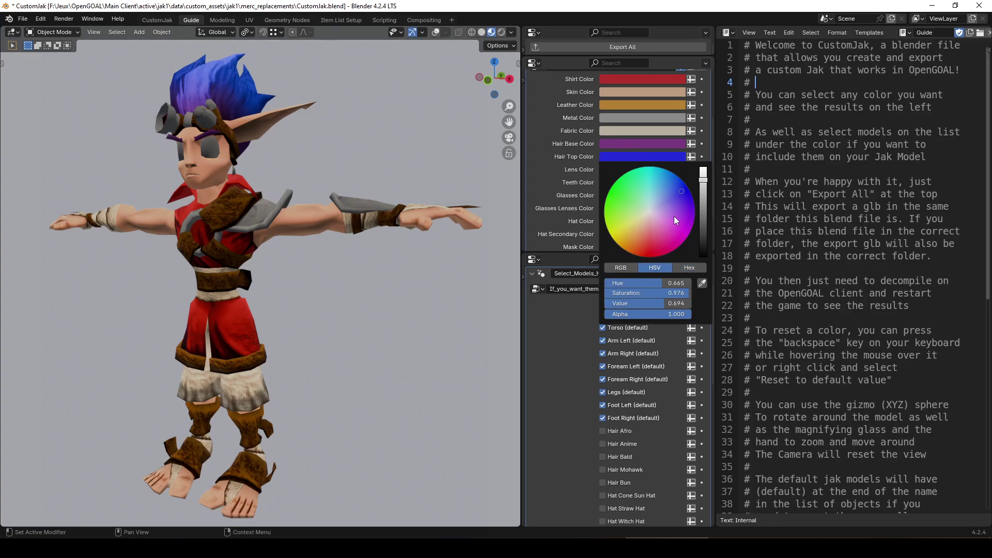
{"action": "left_click", "coordinate": [702, 283]}
{"action": "left_click", "coordinate": [661, 145]}
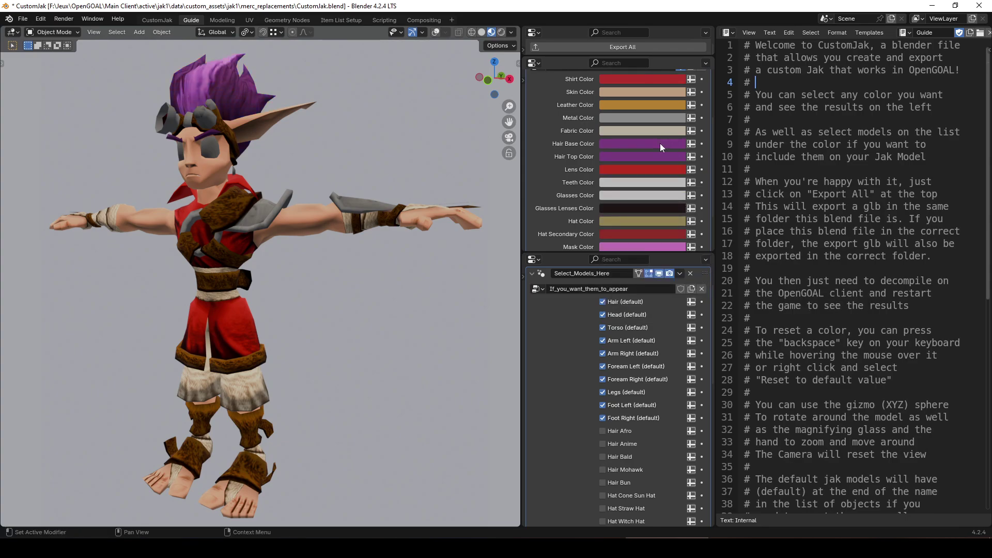
Change the Hair Top Color to a muted blue using the color wheel and brightness.
{"action": "left_click", "coordinate": [649, 158]}
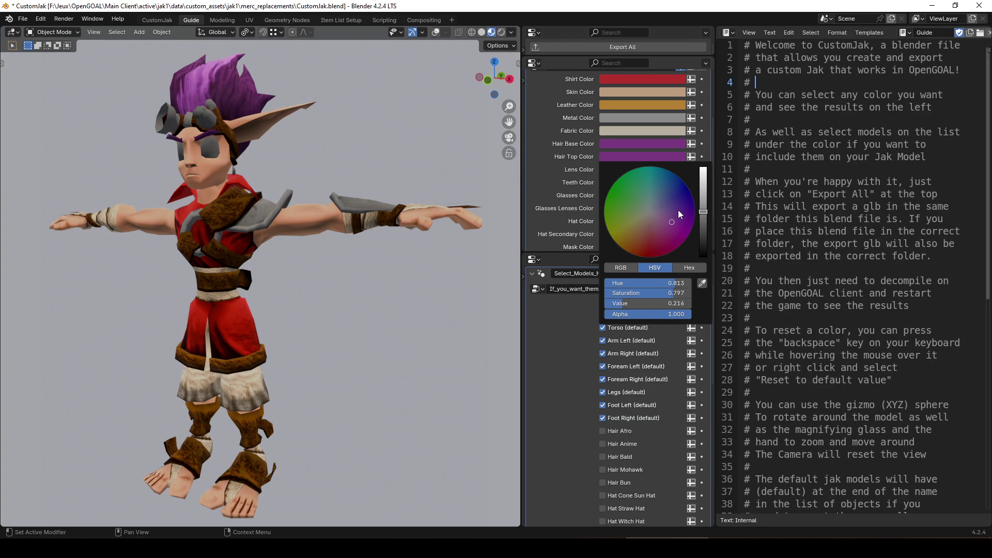
{"action": "left_click_drag", "start_coordinate": [678, 209], "coordinate": [703, 196]}
{"action": "left_click", "coordinate": [681, 156]}
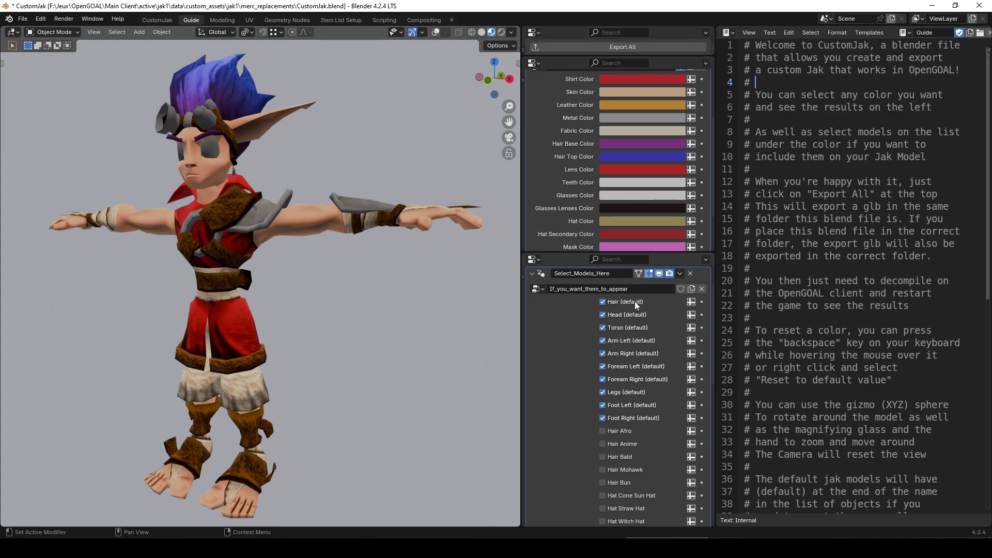
Look through the list of available model parts and turn off the Hair (default) model.
{"action": "scroll", "coordinate": [633, 300], "scroll_direction": "down", "scroll_amount": 1}
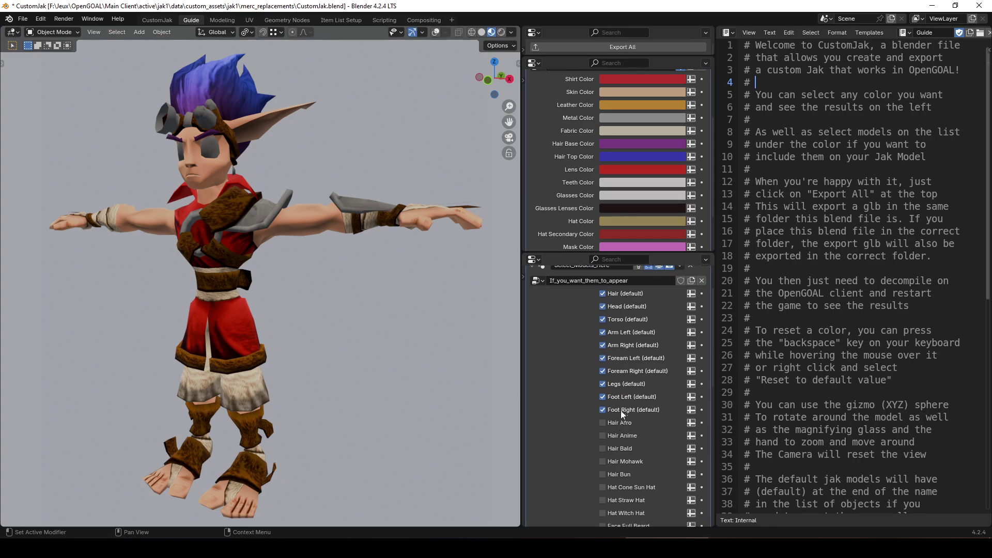
{"action": "scroll", "coordinate": [618, 431], "scroll_direction": "down", "scroll_amount": 10}
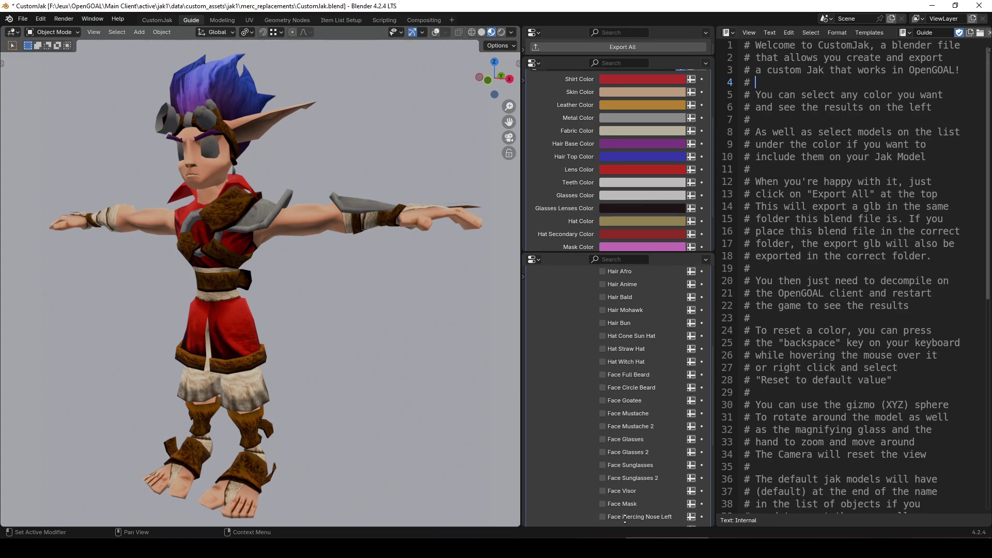
{"action": "scroll", "coordinate": [625, 433], "scroll_direction": "down", "scroll_amount": 5}
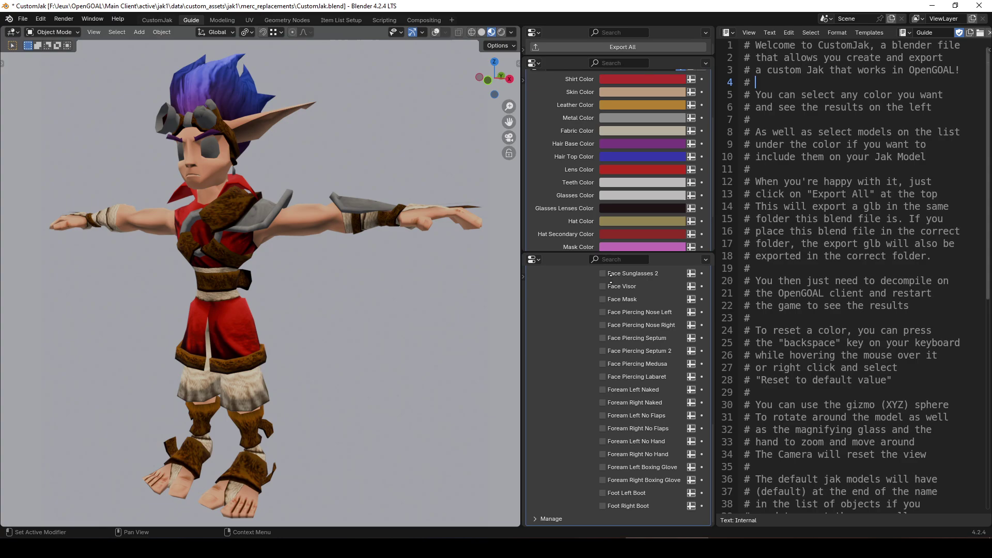
{"action": "scroll", "coordinate": [610, 282], "scroll_direction": "up", "scroll_amount": 15}
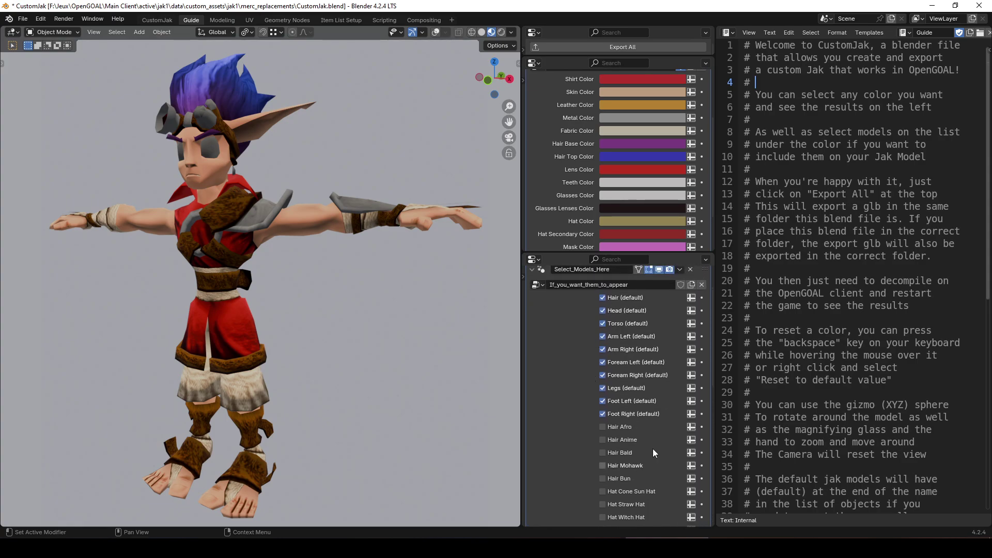
{"action": "scroll", "coordinate": [634, 337], "scroll_direction": "down", "scroll_amount": 3}
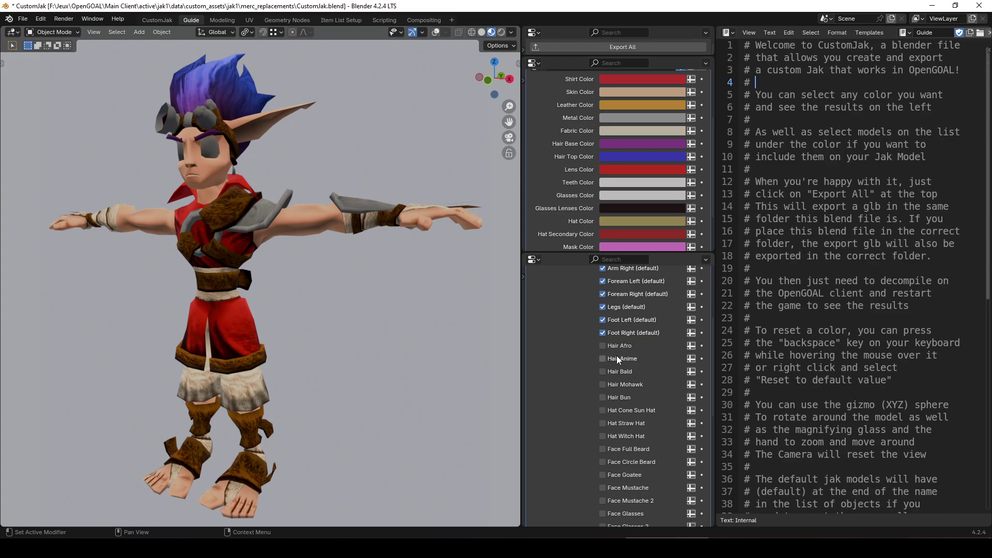
{"action": "scroll", "coordinate": [618, 382], "scroll_direction": "up", "scroll_amount": 3}
{"action": "left_click", "coordinate": [603, 288]}
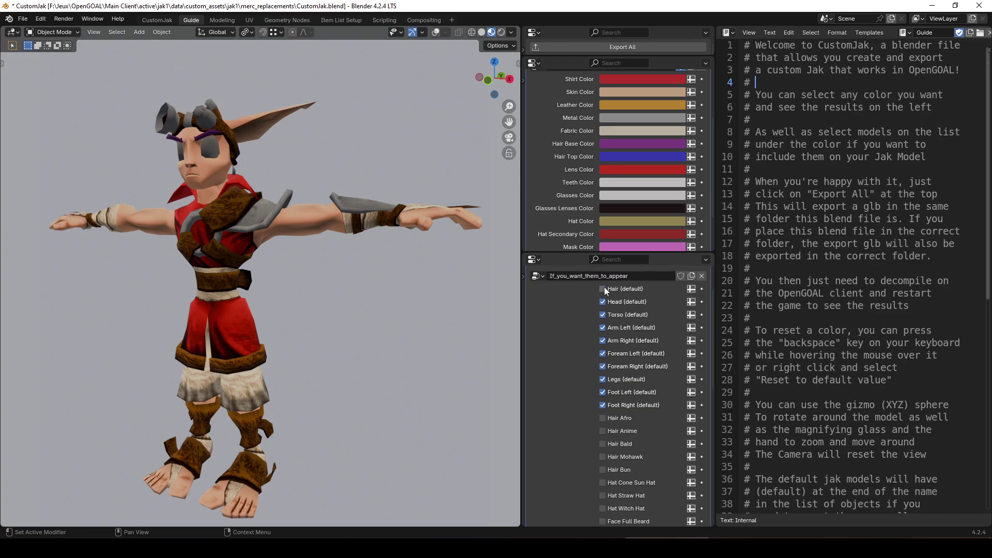
Try the Hair Mohawk and Hair Bun models on Jak, and show the Hat Cone Sun Hat instead.
{"action": "scroll", "coordinate": [602, 327], "scroll_direction": "down", "scroll_amount": 3}
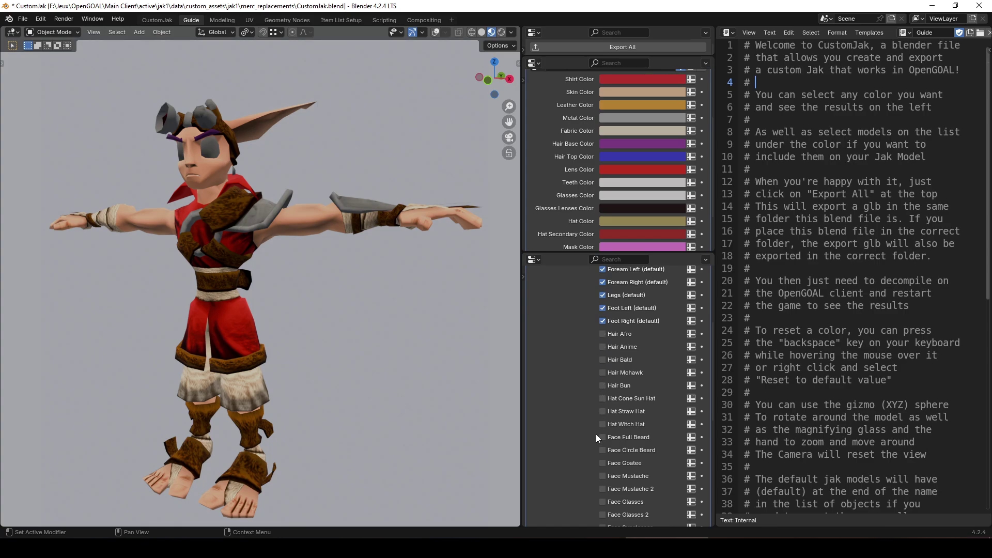
{"action": "left_click", "coordinate": [602, 372]}
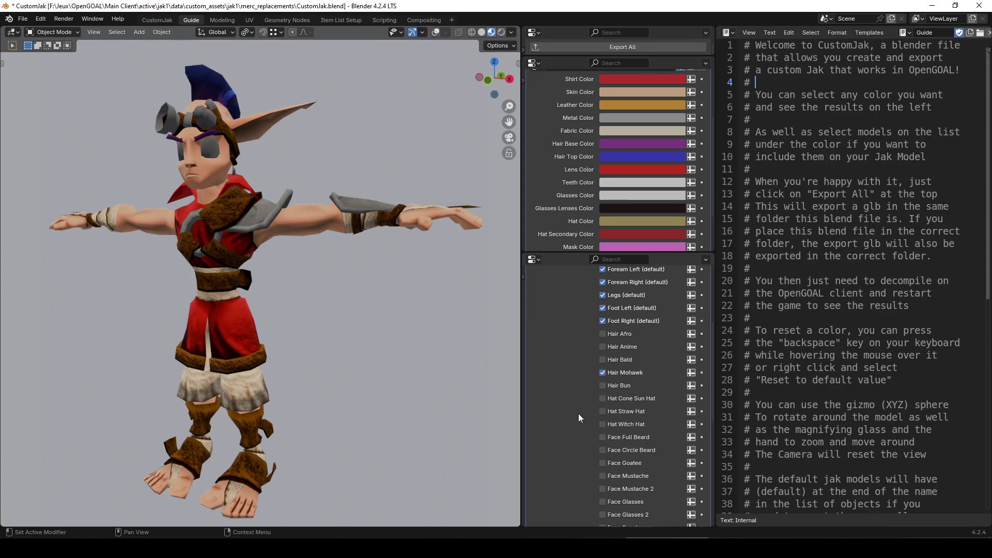
{"action": "left_click", "coordinate": [603, 372]}
{"action": "left_click", "coordinate": [604, 385]}
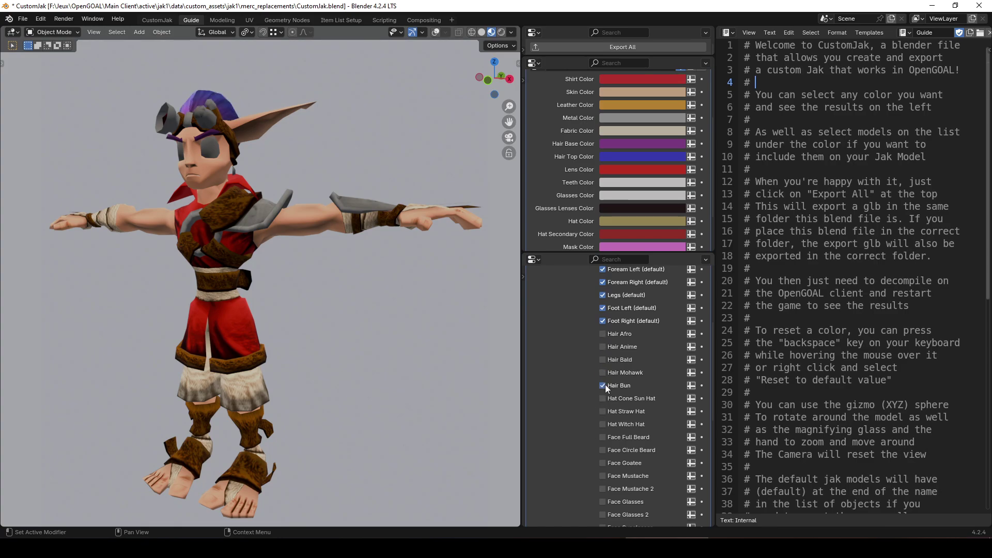
{"action": "left_click", "coordinate": [603, 382]}
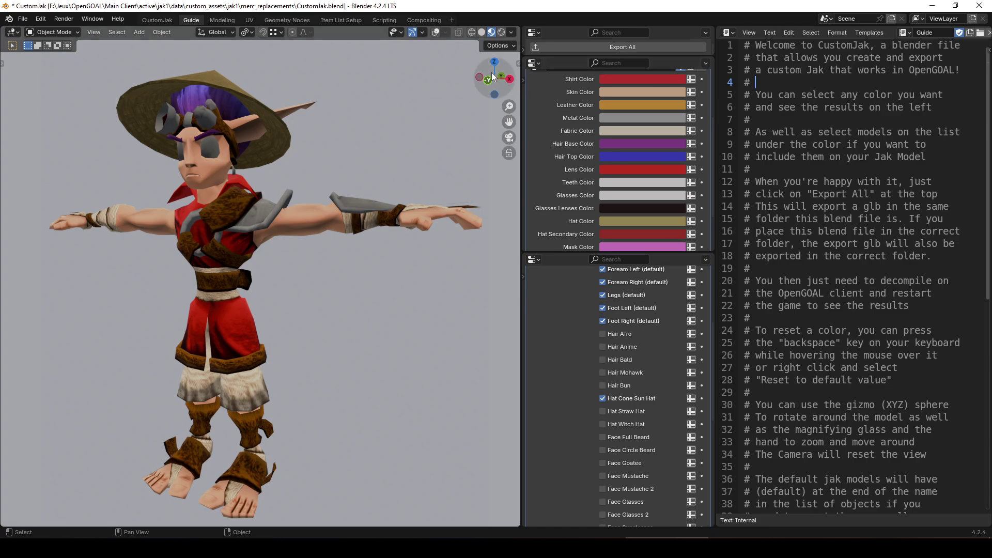
Orbit and zoom around the Jak model, and return to the camera view.
{"action": "left_click_drag", "start_coordinate": [500, 82], "coordinate": [599, 128]}
{"action": "mouse_move", "coordinate": [508, 106]}
{"action": "left_mouse_down"}
{"action": "mouse_move", "coordinate": [509, 76]}
{"action": "mouse_move", "coordinate": [525, 127]}
{"action": "mouse_move", "coordinate": [537, 105]}
{"action": "mouse_move", "coordinate": [566, 106]}
{"action": "mouse_move", "coordinate": [516, 121]}
{"action": "left_mouse_up"}
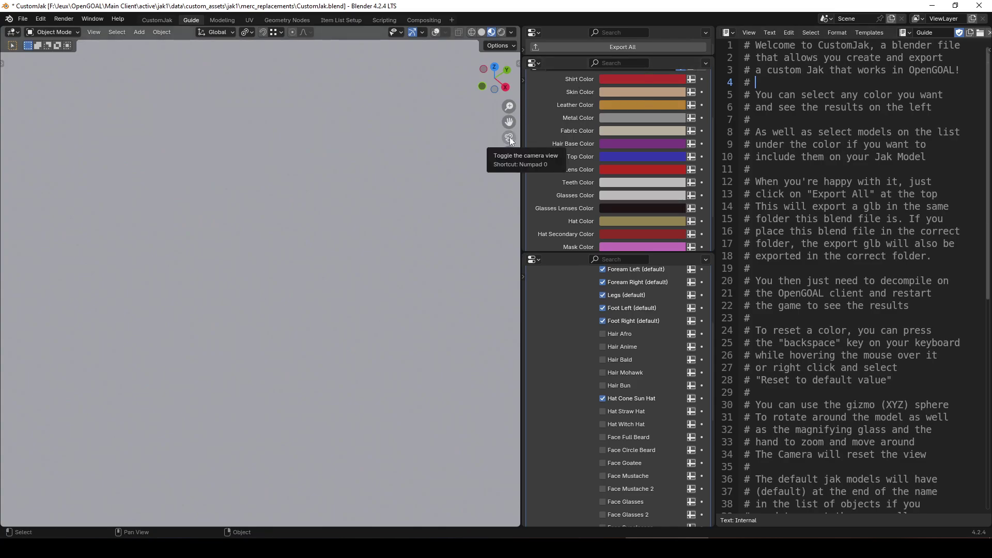
{"action": "left_click", "coordinate": [509, 137]}
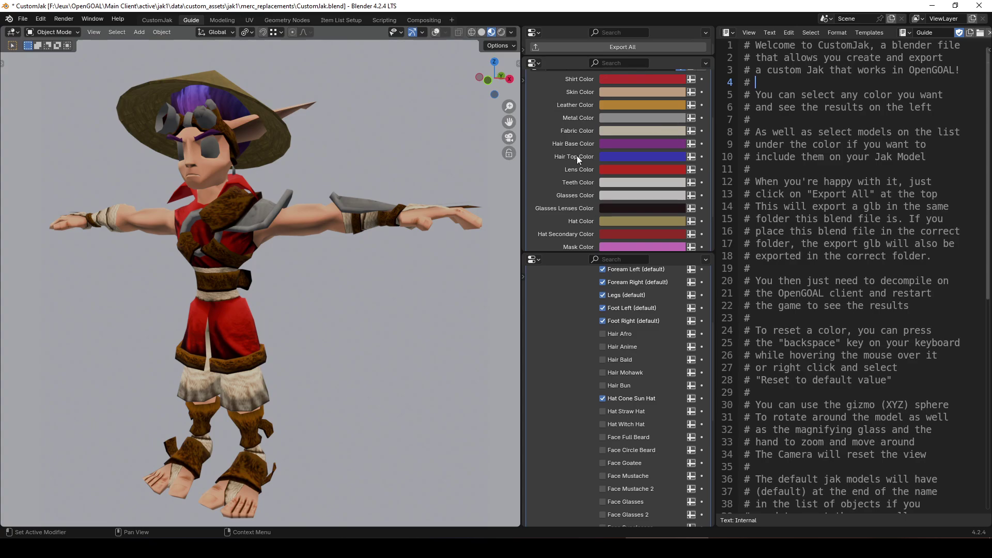
Try Face Glasses 2 on Jak, and show Face Sunglasses in their place.
{"action": "scroll", "coordinate": [593, 342], "scroll_direction": "down", "scroll_amount": 5}
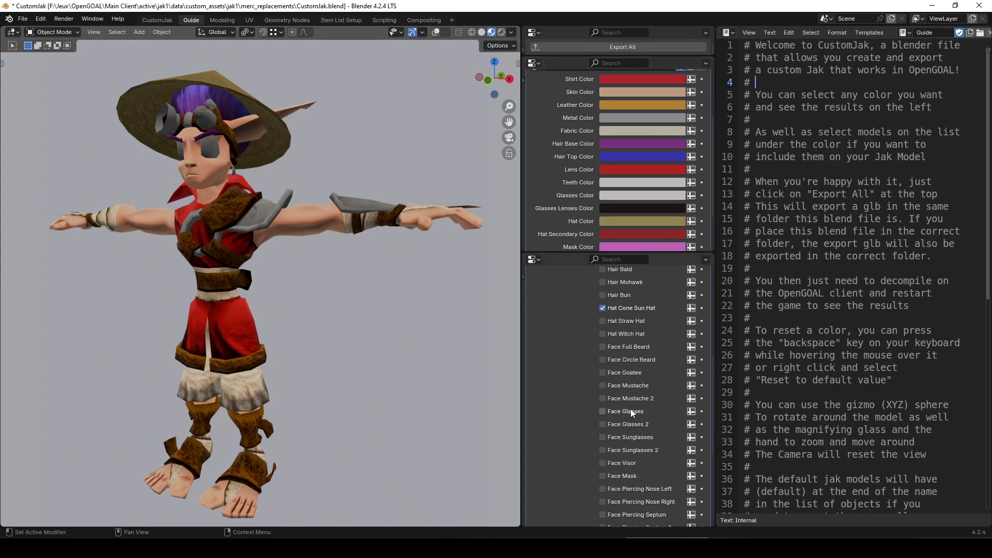
{"action": "scroll", "coordinate": [603, 391], "scroll_direction": "down", "scroll_amount": 5}
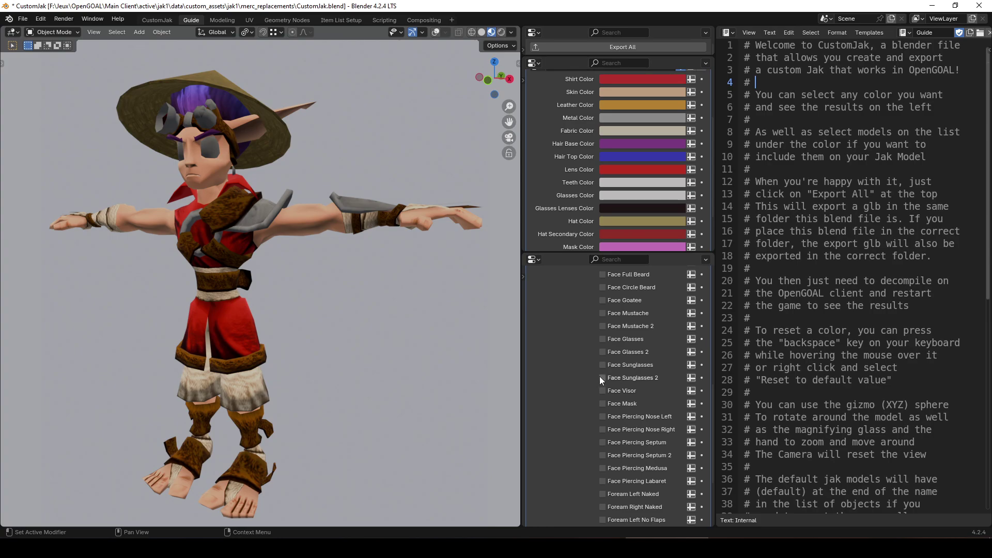
{"action": "left_click", "coordinate": [601, 352]}
{"action": "left_click", "coordinate": [602, 352]}
{"action": "left_click", "coordinate": [602, 365]}
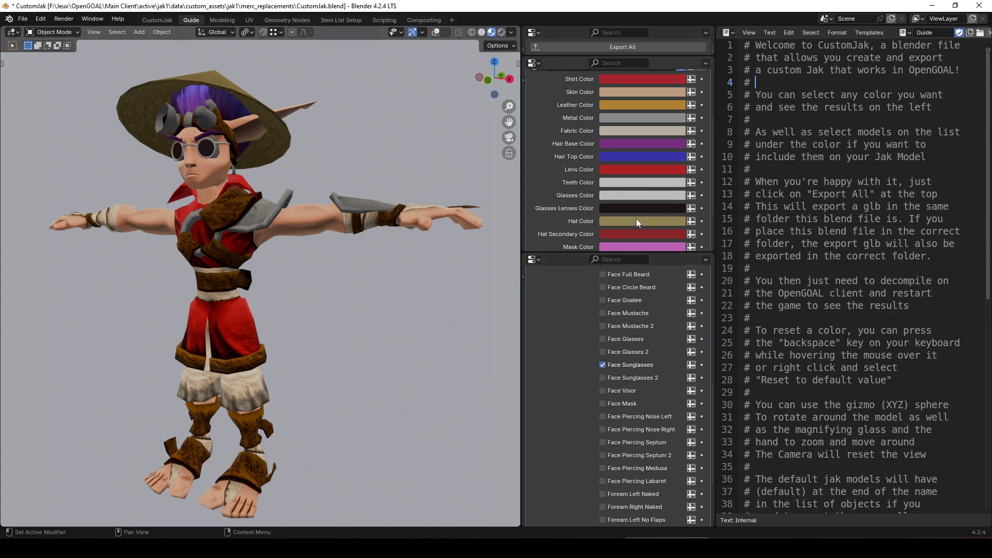
Change the Glasses Lenses Color to purple, making it bright enough to tint the sunglasses.
{"action": "left_click", "coordinate": [633, 209]}
{"action": "left_click", "coordinate": [703, 87]}
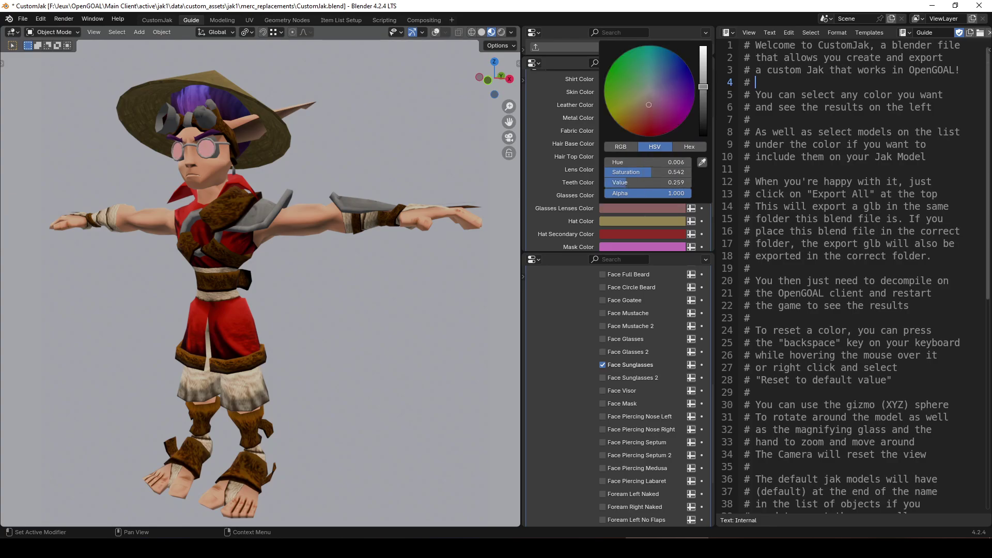
{"action": "mouse_move", "coordinate": [703, 86]}
{"action": "left_mouse_down"}
{"action": "mouse_move", "coordinate": [672, 79]}
{"action": "mouse_move", "coordinate": [675, 96]}
{"action": "left_mouse_up"}
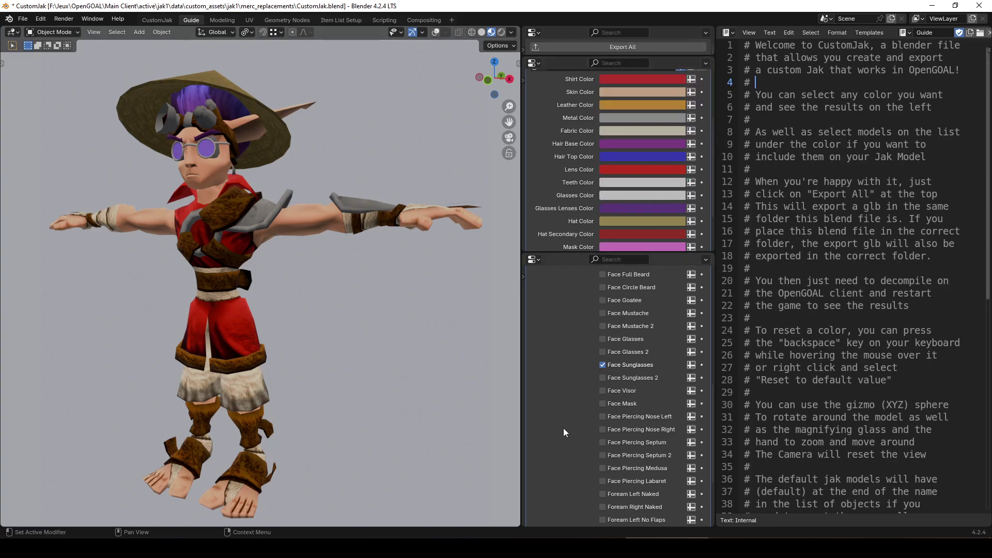
Show the Face Mask model and set its Mask Color to orange-brown with hue about 0.062 and saturation about 0.742.
{"action": "scroll", "coordinate": [563, 428], "scroll_direction": "down", "scroll_amount": 2}
{"action": "left_click", "coordinate": [603, 362]}
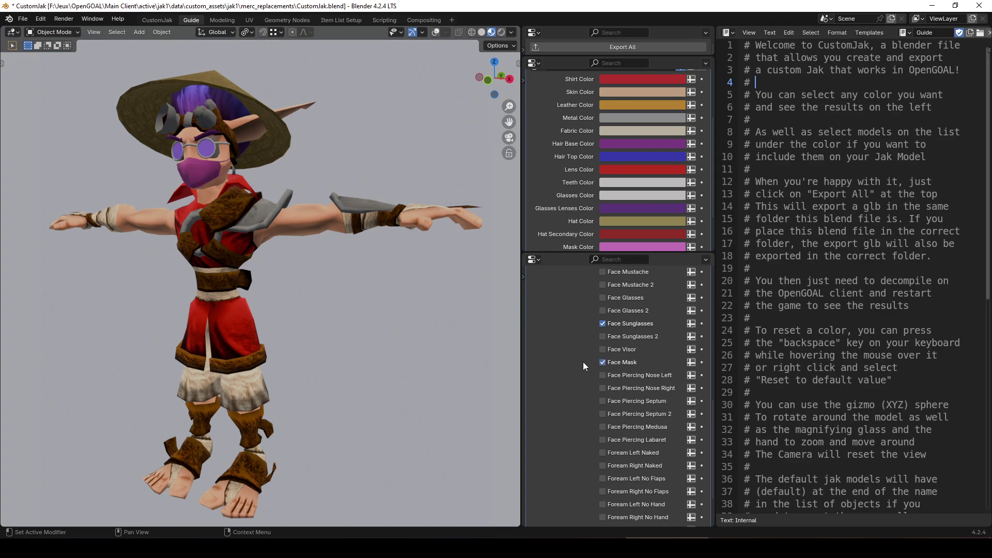
{"action": "scroll", "coordinate": [621, 244], "scroll_direction": "down", "scroll_amount": 1}
{"action": "left_click", "coordinate": [617, 226]}
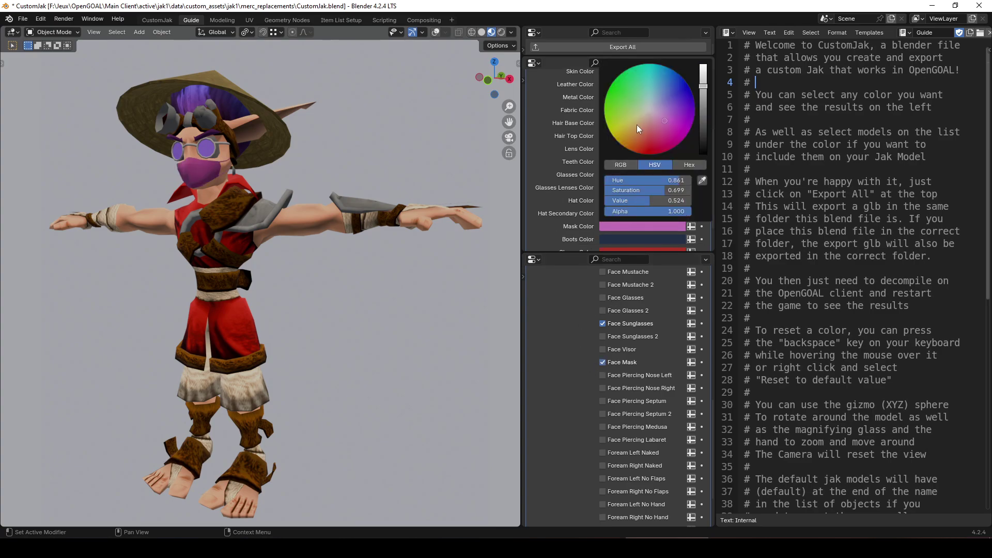
{"action": "mouse_move", "coordinate": [637, 125]}
{"action": "left_mouse_down"}
{"action": "mouse_move", "coordinate": [619, 101]}
{"action": "mouse_move", "coordinate": [640, 128]}
{"action": "left_mouse_up"}
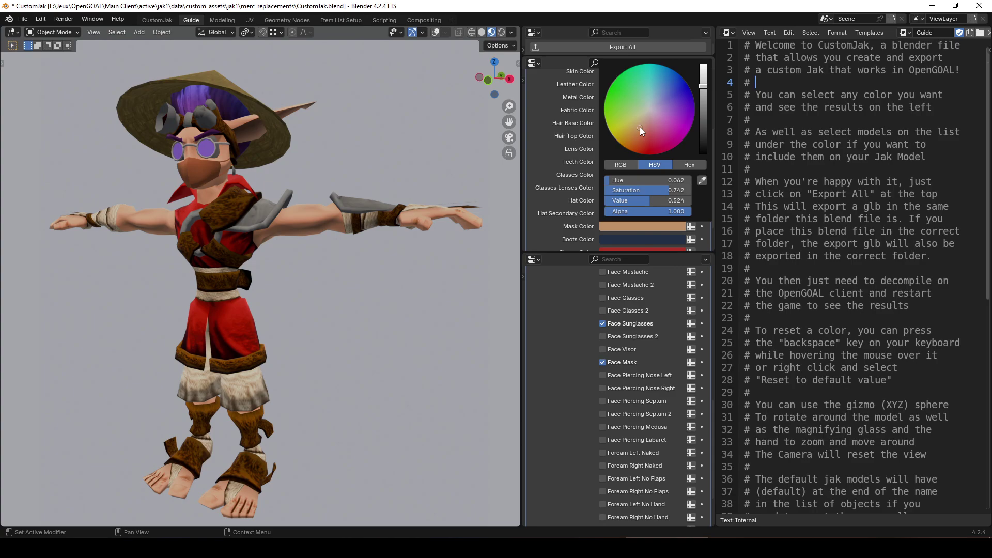
Darken the Hat Color of the cone sun hat.
{"action": "scroll", "coordinate": [608, 385], "scroll_direction": "down", "scroll_amount": 3}
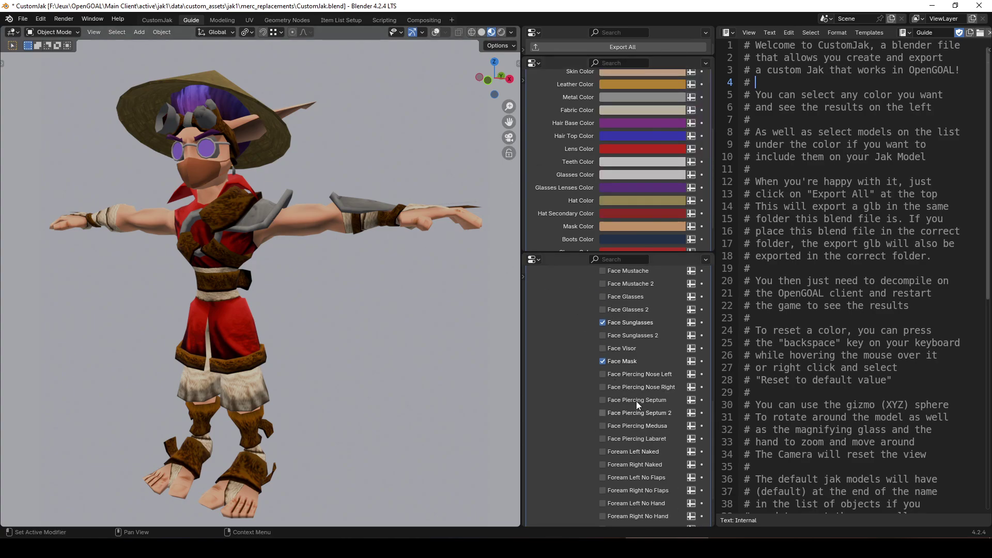
{"action": "scroll", "coordinate": [628, 336], "scroll_direction": "up", "scroll_amount": 10}
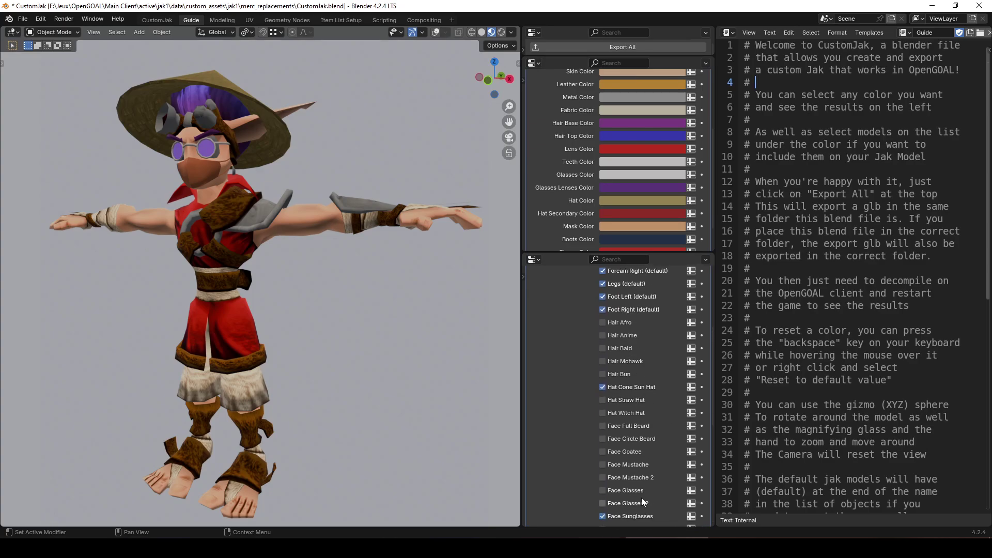
{"action": "scroll", "coordinate": [652, 416], "scroll_direction": "up", "scroll_amount": 2}
{"action": "scroll", "coordinate": [618, 237], "scroll_direction": "down", "scroll_amount": 1}
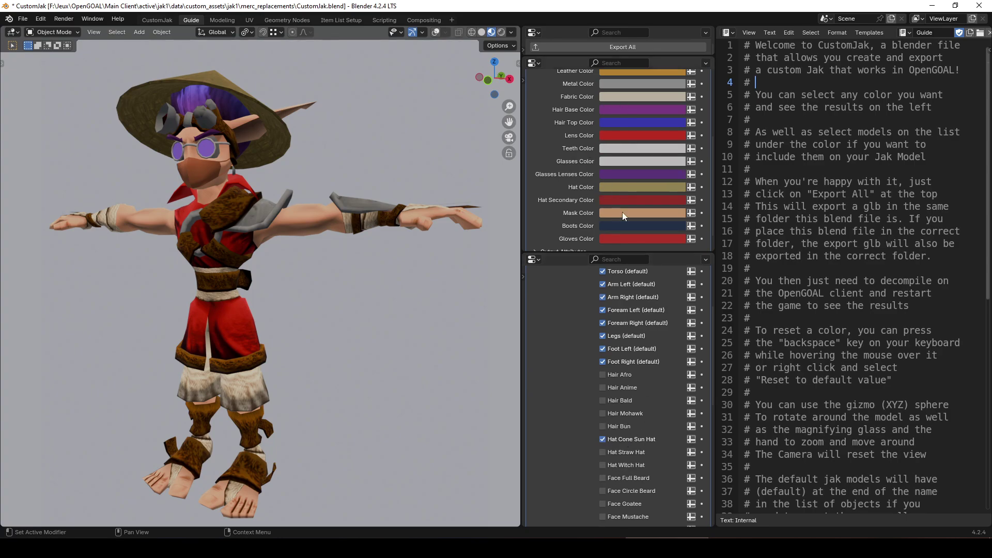
{"action": "middle_click_drag", "start_coordinate": [337, 114], "coordinate": [356, 168]}
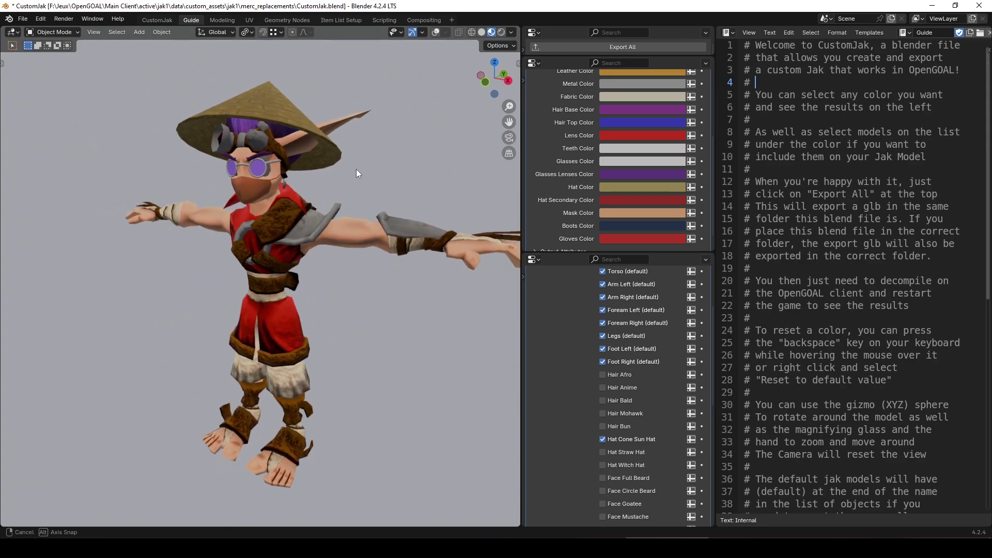
{"action": "left_click", "coordinate": [612, 186]}
{"action": "left_click_drag", "start_coordinate": [703, 75], "coordinate": [703, 78]}
Change the Skin Color to a saturated blue, about hex 2624BD.
{"action": "middle_click_drag", "start_coordinate": [264, 235], "coordinate": [266, 308], "text": "shift"}
{"action": "scroll", "coordinate": [259, 284], "scroll_direction": "down", "scroll_amount": 3}
{"action": "scroll", "coordinate": [258, 286], "scroll_direction": "up", "scroll_amount": 4}
{"action": "middle_click_drag", "start_coordinate": [265, 308], "coordinate": [275, 274], "text": "shift"}
{"action": "scroll", "coordinate": [599, 150], "scroll_direction": "up", "scroll_amount": 4}
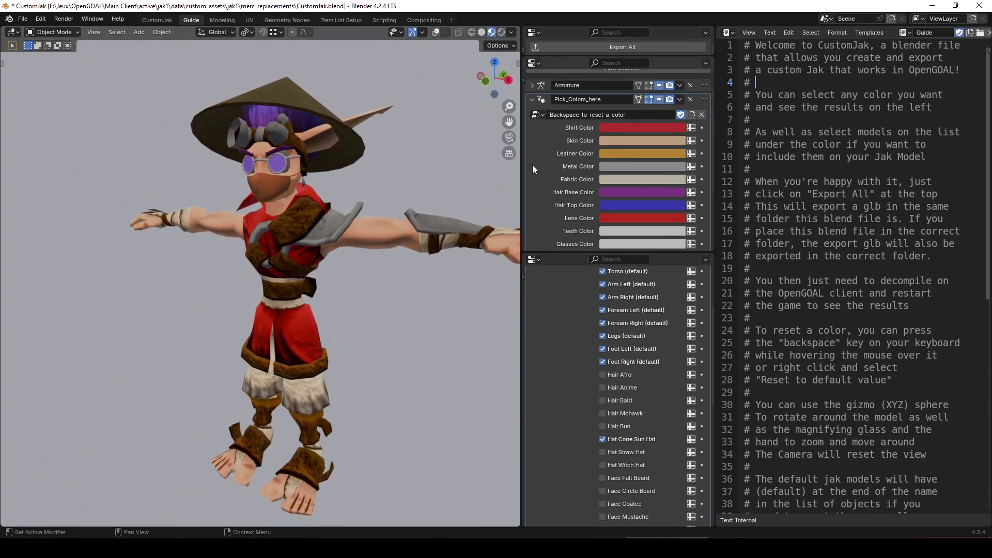
{"action": "left_click", "coordinate": [635, 141]}
{"action": "left_click", "coordinate": [678, 178]}
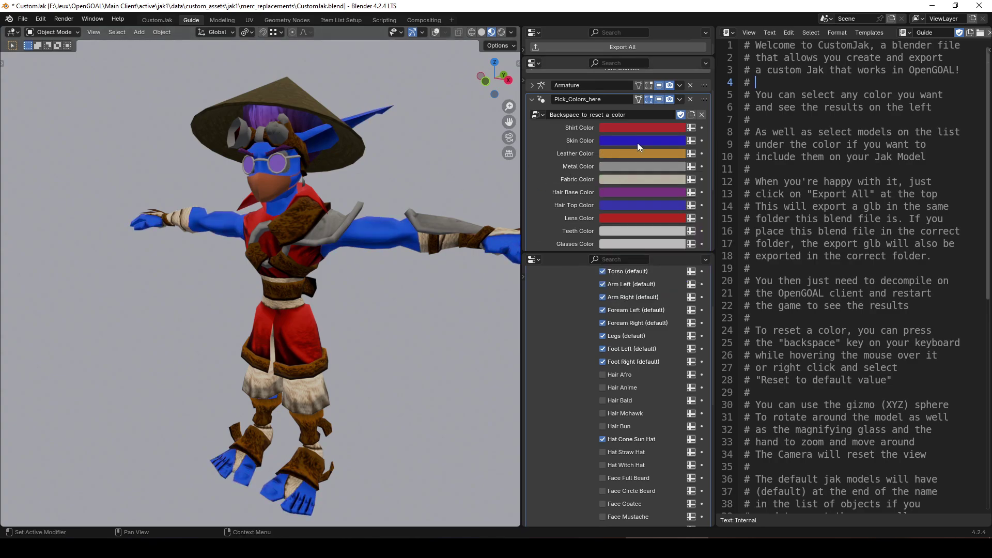
Reset the Skin Color to its default value.
{"action": "mouse_move", "coordinate": [632, 140]}
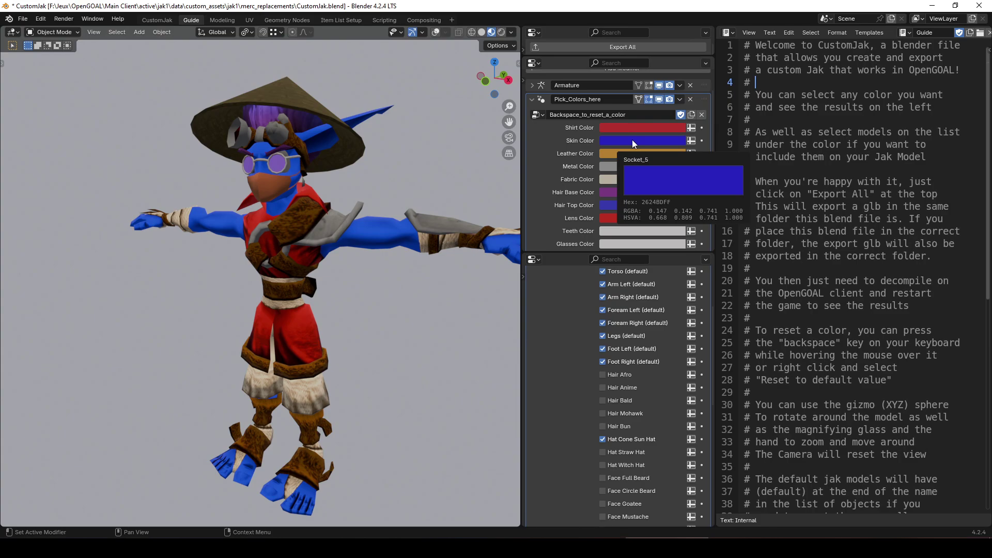
{"action": "key", "text": "BackSpace"}
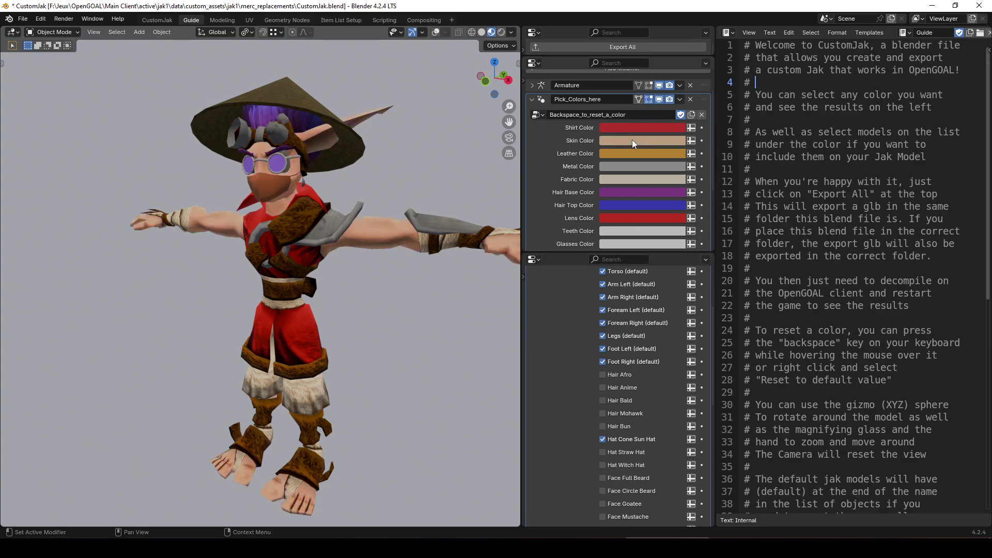
{"action": "right_click", "coordinate": [631, 140]}
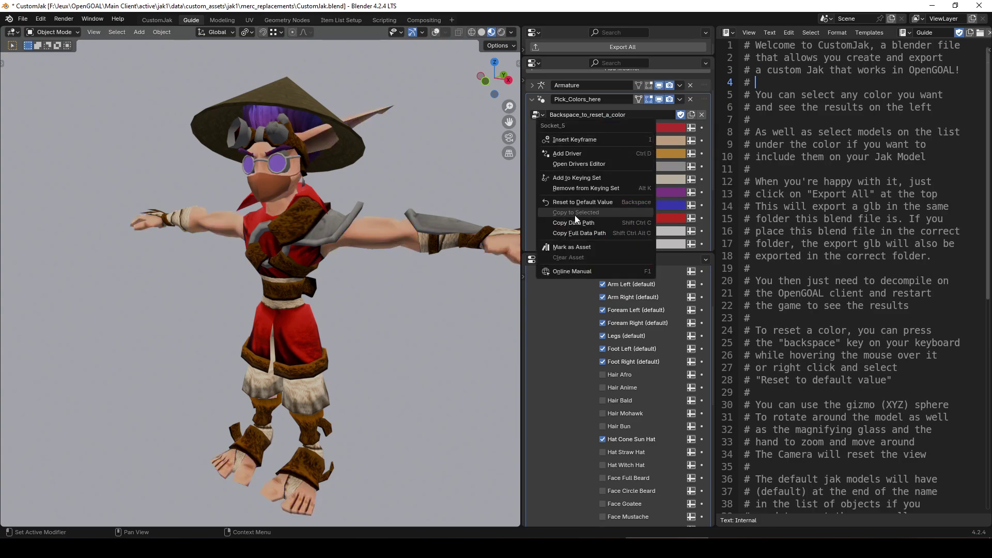
{"action": "left_click", "coordinate": [634, 202]}
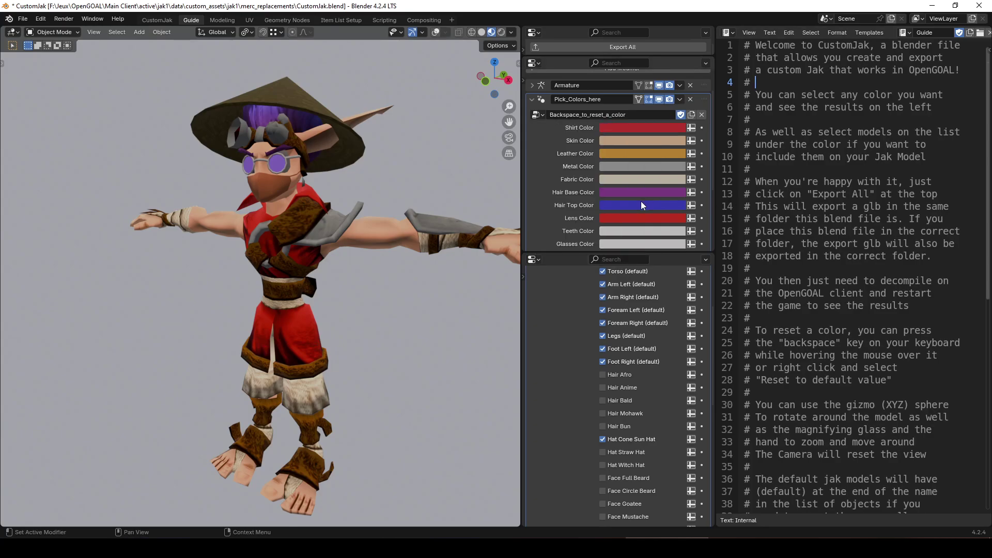
Darken the Leather Color to a deep brown and check the result on the model.
{"action": "left_click", "coordinate": [621, 152]}
{"action": "left_click_drag", "start_coordinate": [703, 196], "coordinate": [704, 222]}
{"action": "middle_click_drag", "start_coordinate": [368, 222], "coordinate": [250, 259]}
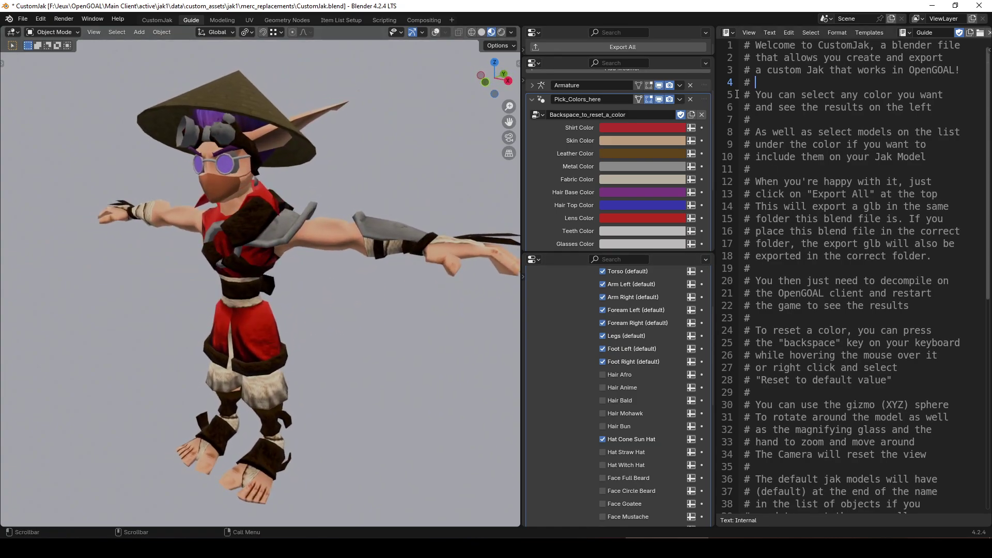
Export the customized Jak model using the collection's configured exporters.
{"action": "left_click", "coordinate": [623, 47]}
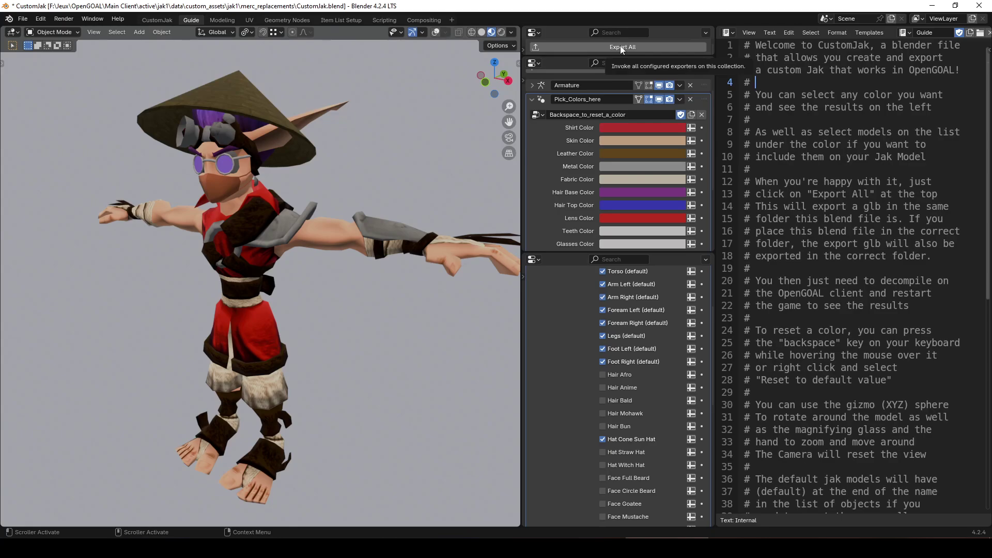
{"action": "left_click", "coordinate": [620, 46]}
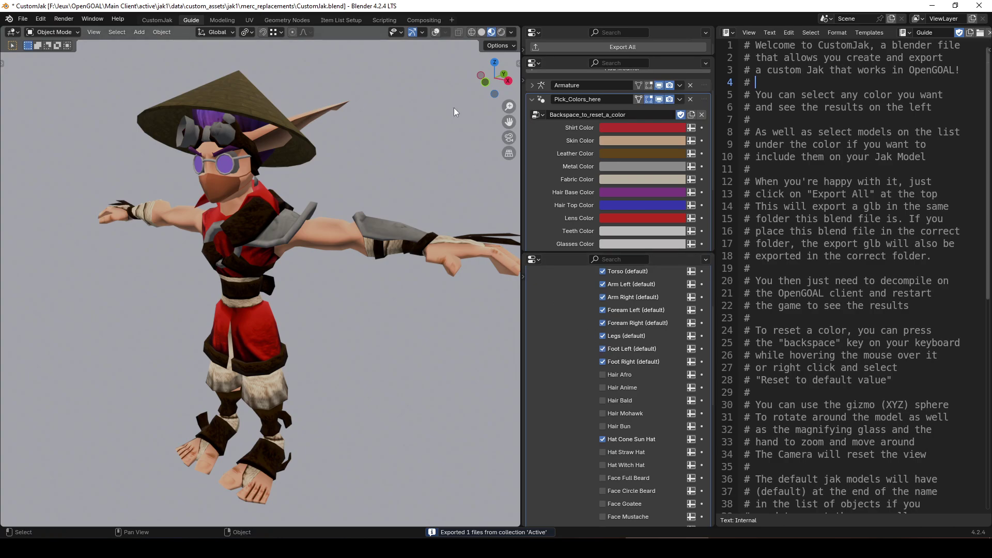
{"action": "left_click", "coordinate": [561, 47]}
Switch to the OpenGOAL Launcher, decompile the Jak & Daxter: The Precursor Legacy assets and start the game in debug mode.
{"action": "key", "text": "alt+Tab"}
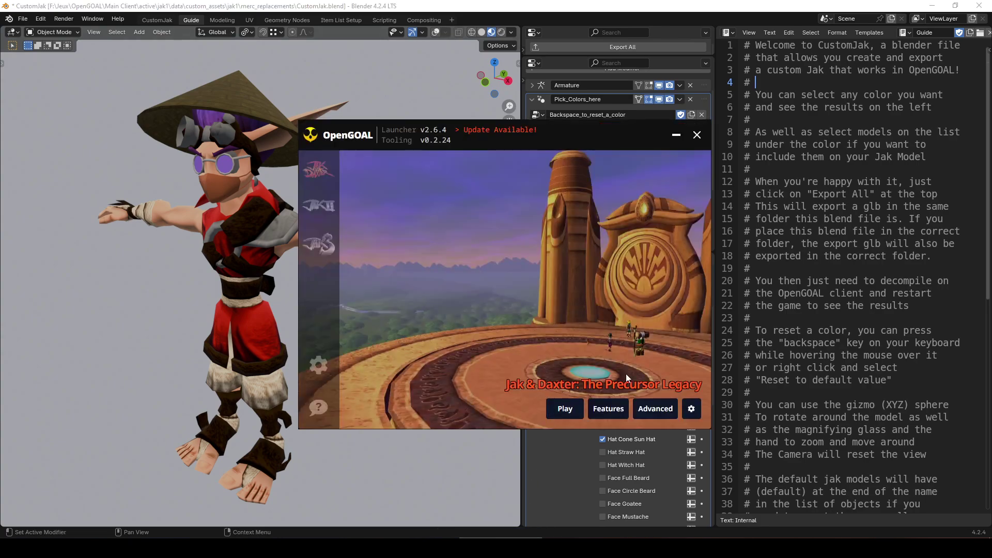
{"action": "left_click", "coordinate": [654, 408]}
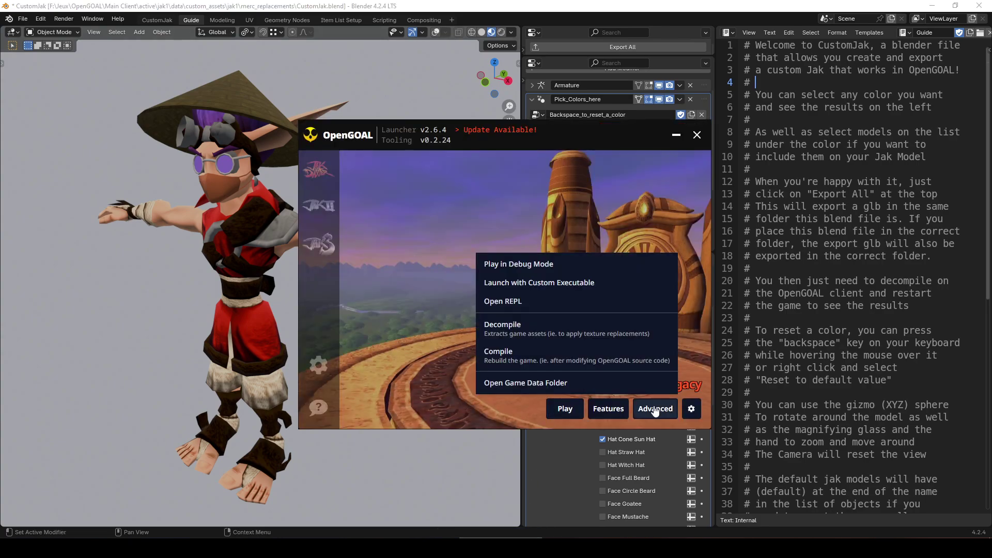
{"action": "left_click", "coordinate": [557, 338]}
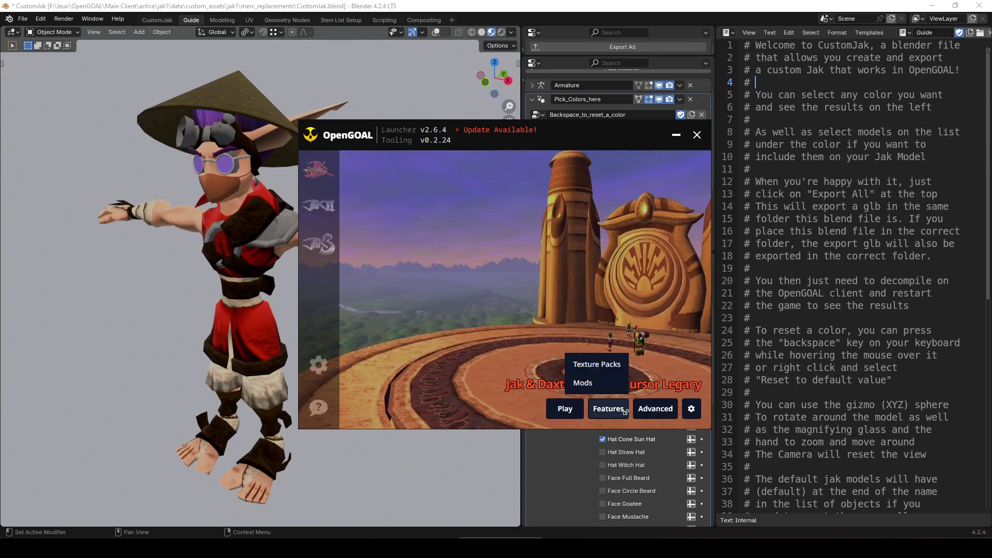
{"action": "mouse_move", "coordinate": [641, 412]}
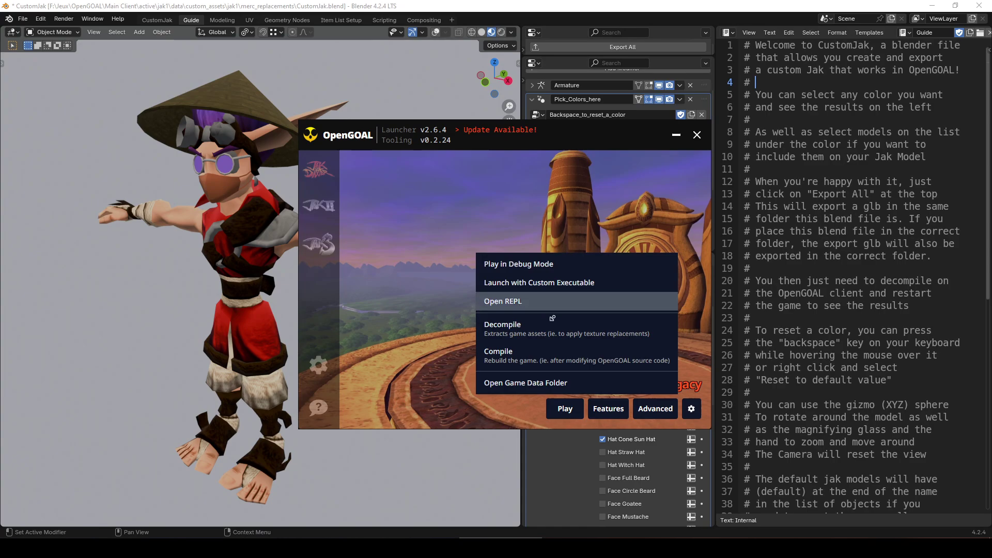
{"action": "left_click", "coordinate": [520, 264]}
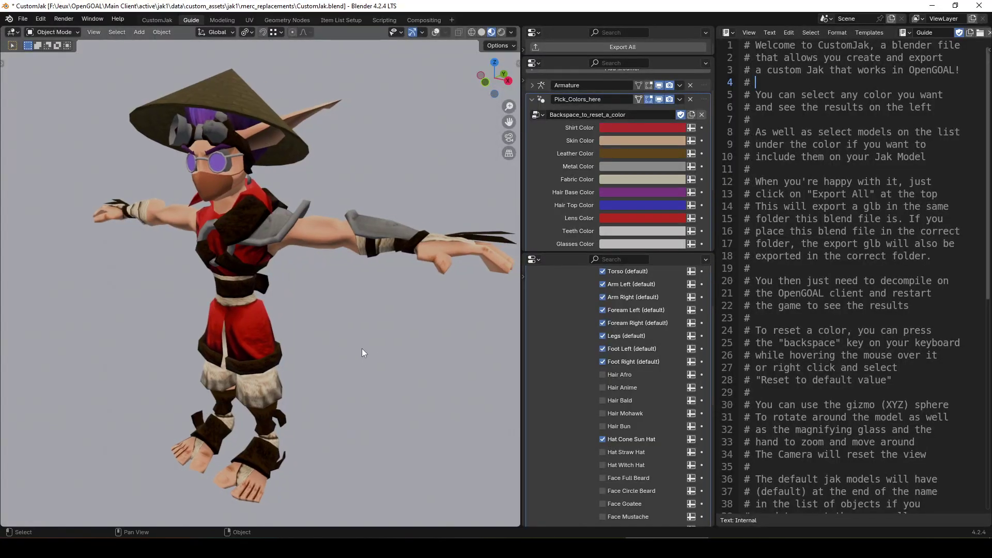
Remove the Face Mask from Jak's enabled models.
{"action": "scroll", "coordinate": [594, 357], "scroll_direction": "up", "scroll_amount": 2}
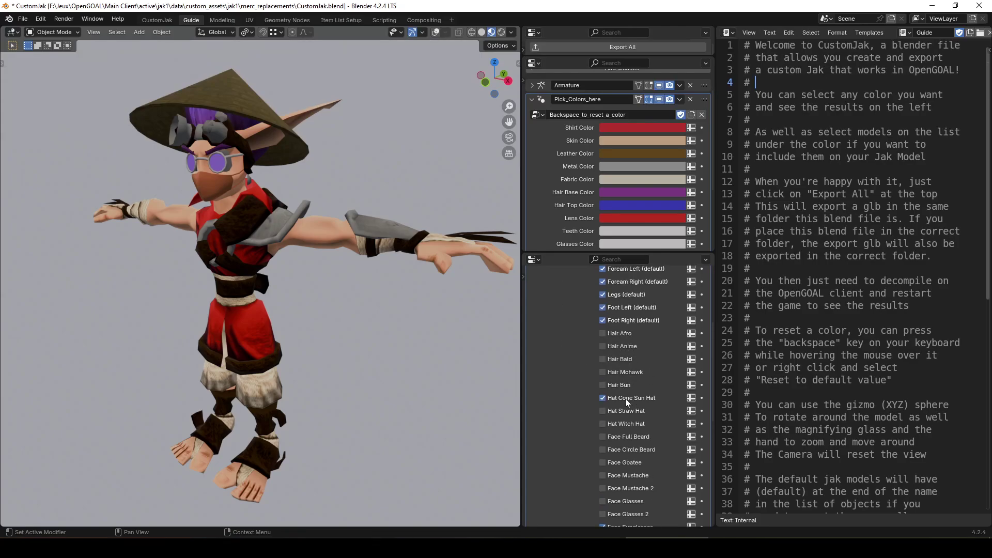
{"action": "scroll", "coordinate": [625, 399], "scroll_direction": "down", "scroll_amount": 5}
{"action": "scroll", "coordinate": [623, 339], "scroll_direction": "down", "scroll_amount": 2}
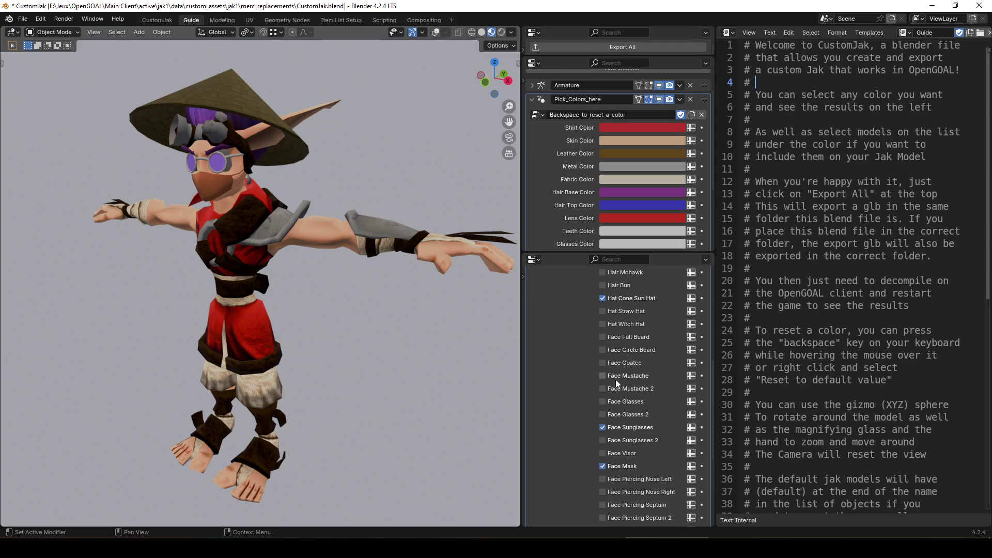
{"action": "scroll", "coordinate": [604, 486], "scroll_direction": "down", "scroll_amount": 6}
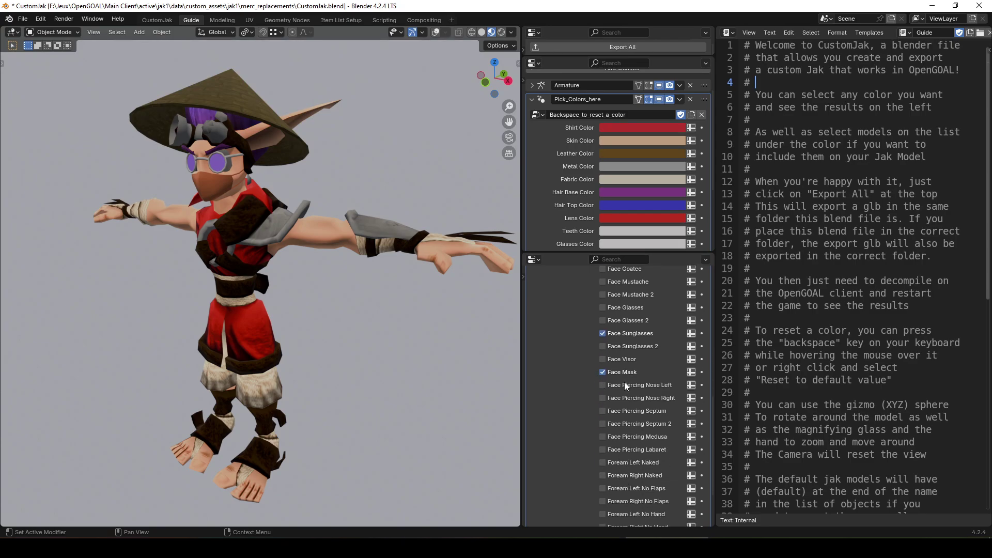
{"action": "scroll", "coordinate": [625, 385], "scroll_direction": "down", "scroll_amount": 5}
{"action": "left_click", "coordinate": [602, 304]}
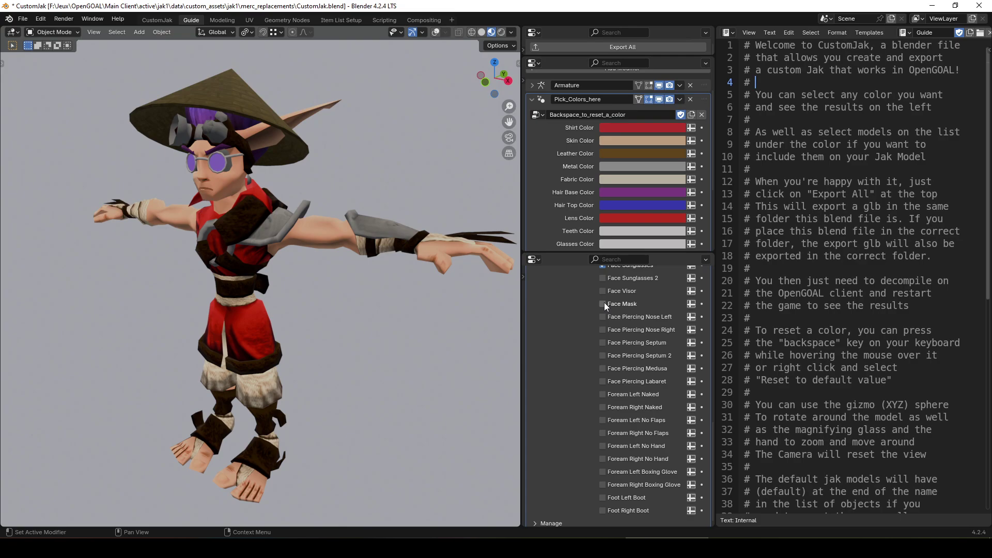
Disable the default left and right forearm models.
{"action": "scroll", "coordinate": [627, 299], "scroll_direction": "up", "scroll_amount": 15}
{"action": "scroll", "coordinate": [628, 298], "scroll_direction": "up", "scroll_amount": 3}
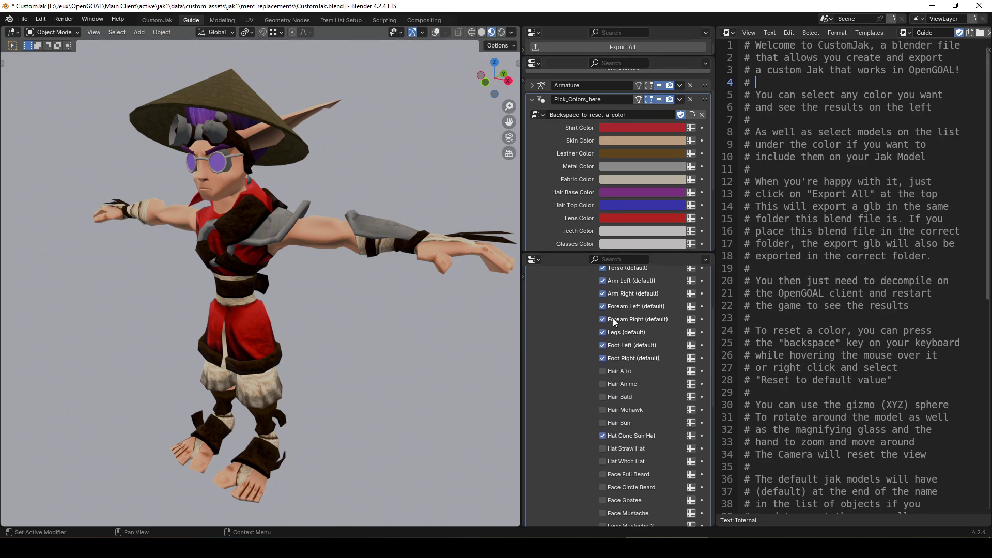
{"action": "left_click", "coordinate": [602, 319]}
{"action": "left_click", "coordinate": [602, 306]}
Enable the Foream Left Naked and Foream Right Naked models.
{"action": "scroll", "coordinate": [585, 403], "scroll_direction": "down", "scroll_amount": 10}
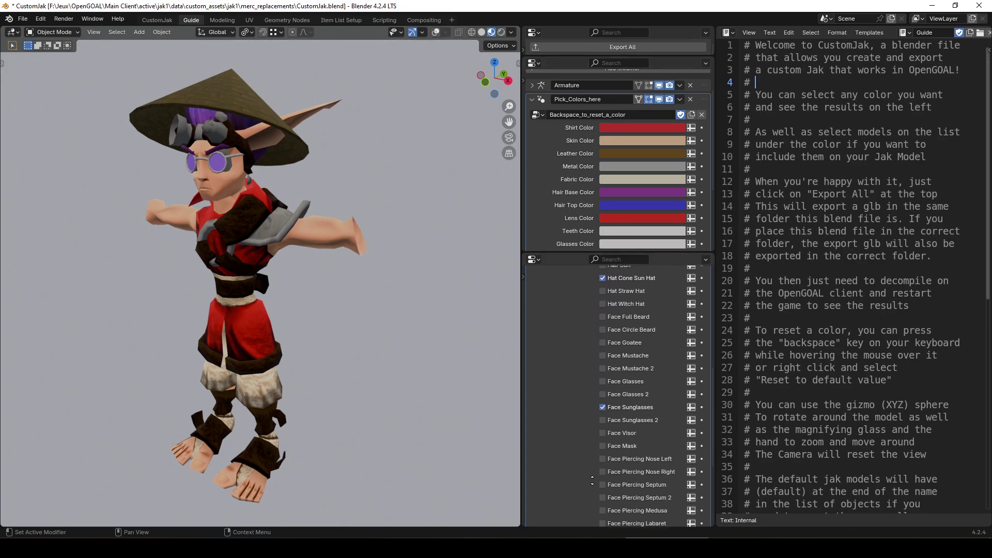
{"action": "middle_click_drag", "start_coordinate": [585, 402], "coordinate": [584, 373]}
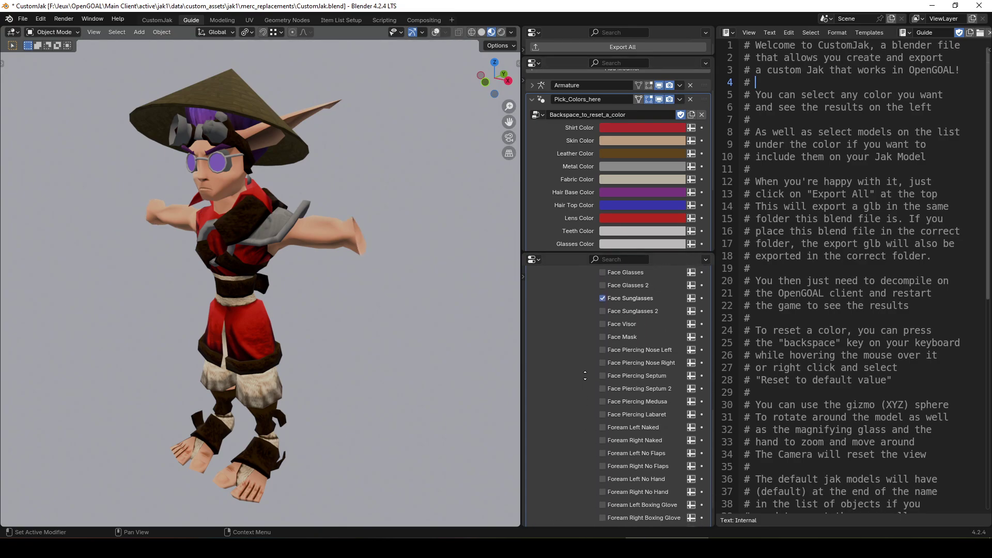
{"action": "left_click", "coordinate": [603, 427]}
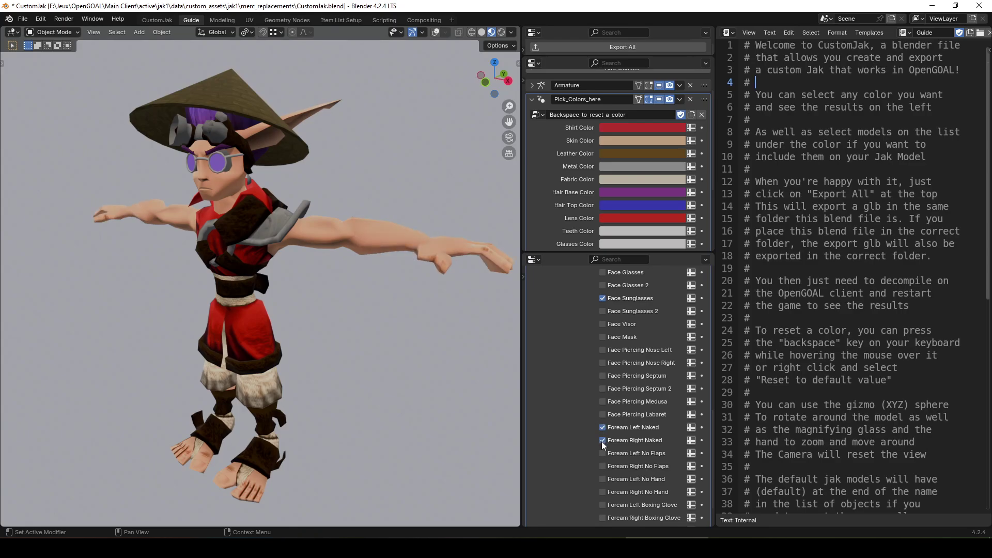
Replace the naked forearms with the left and right No Hand forearms and add both Boxing Glove models.
{"action": "middle_click_drag", "start_coordinate": [629, 460], "coordinate": [612, 388]}
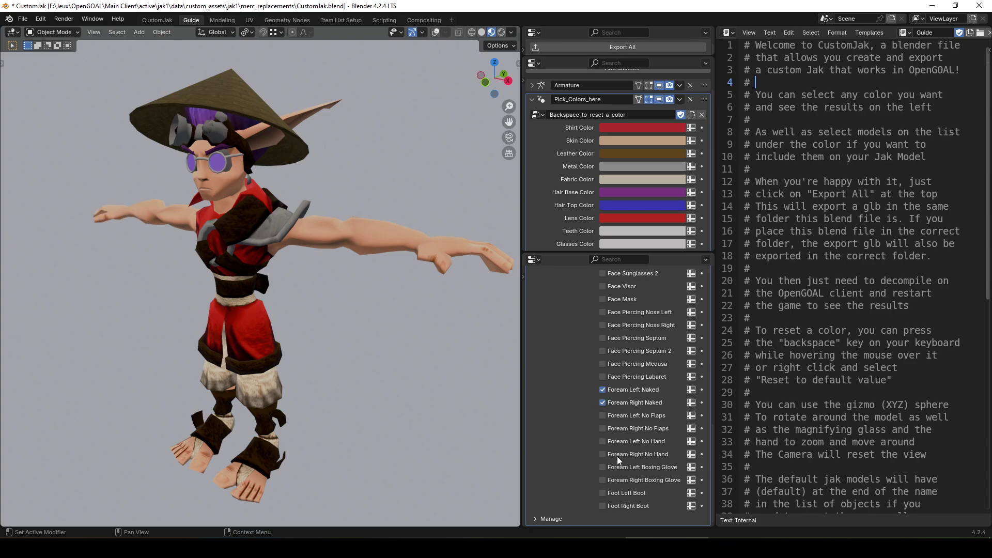
{"action": "left_click", "coordinate": [602, 442]}
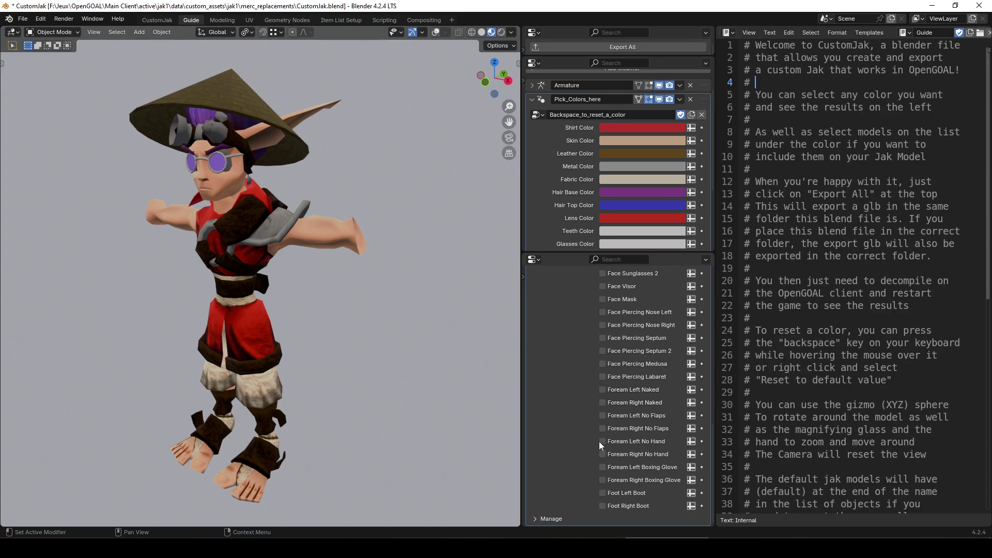
{"action": "left_click", "coordinate": [603, 480]}
{"action": "left_click", "coordinate": [603, 467]}
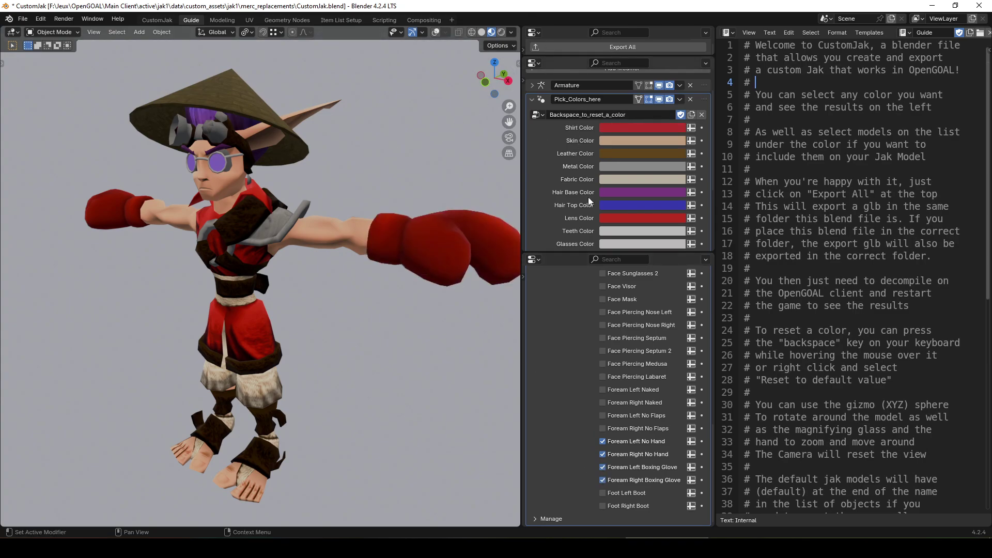
Replace the Hat Cone Sun Hat with the Hair Afro model.
{"action": "scroll", "coordinate": [612, 443], "scroll_direction": "up", "scroll_amount": 8}
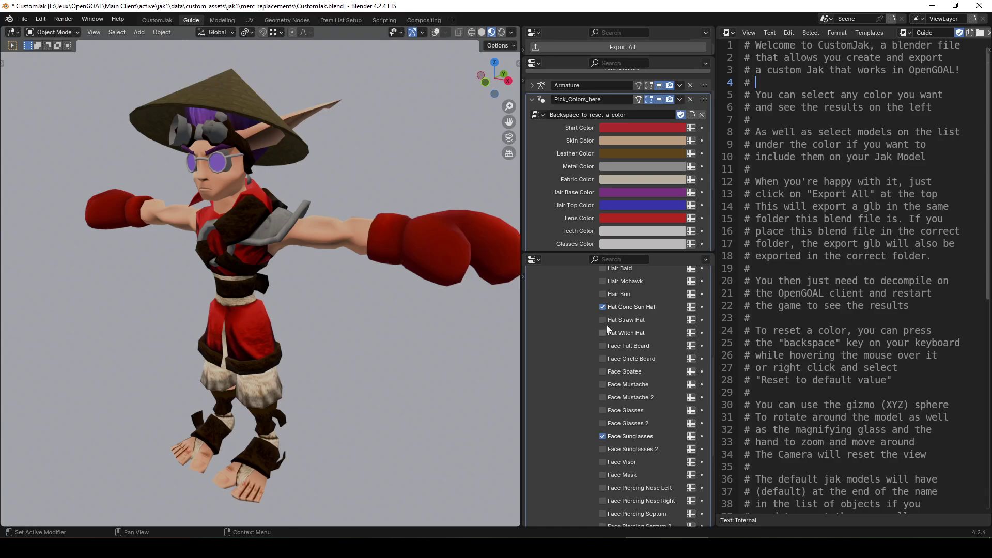
{"action": "middle_click_drag", "start_coordinate": [609, 328], "coordinate": [608, 372]}
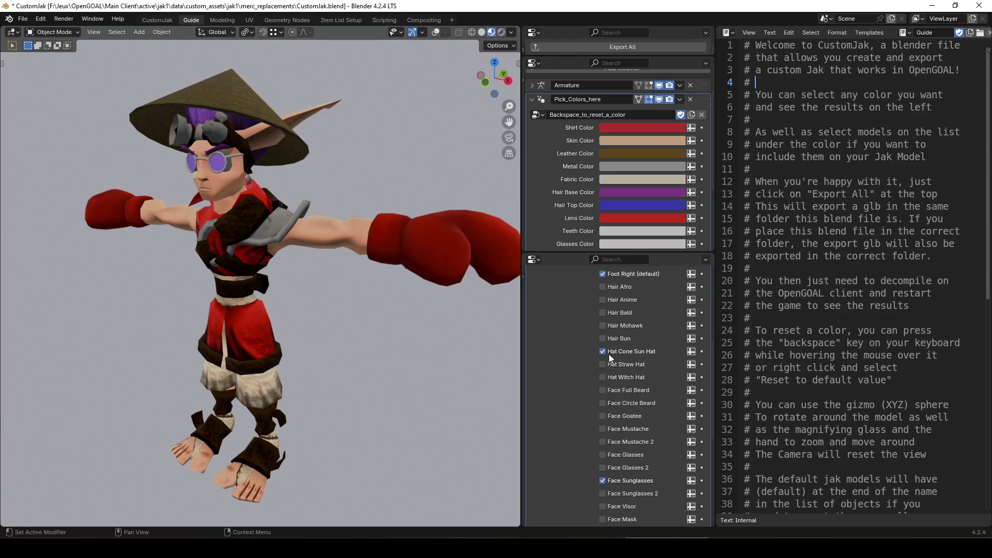
{"action": "middle_click_drag", "start_coordinate": [604, 331], "coordinate": [597, 379]}
{"action": "middle_click_drag", "start_coordinate": [589, 428], "coordinate": [588, 390]}
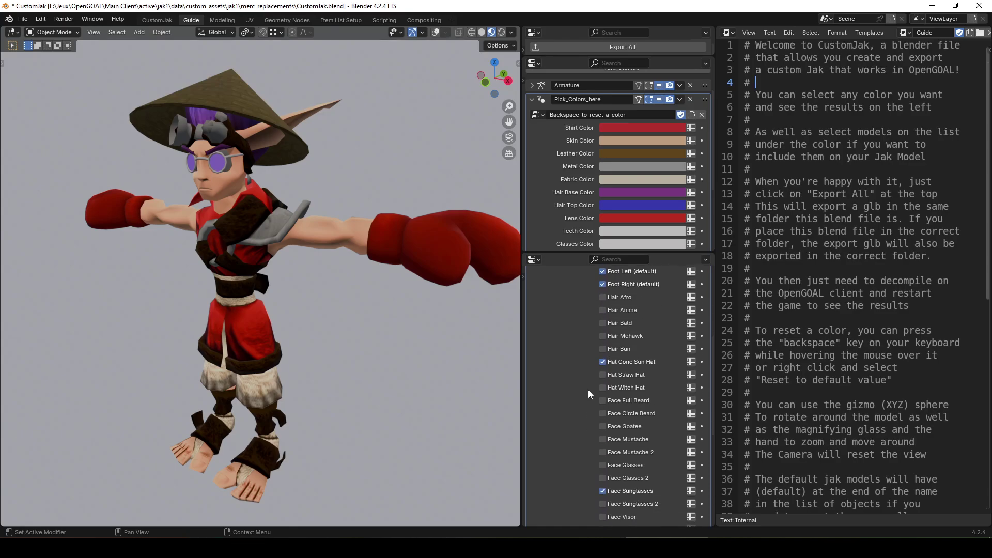
{"action": "left_click", "coordinate": [602, 362]}
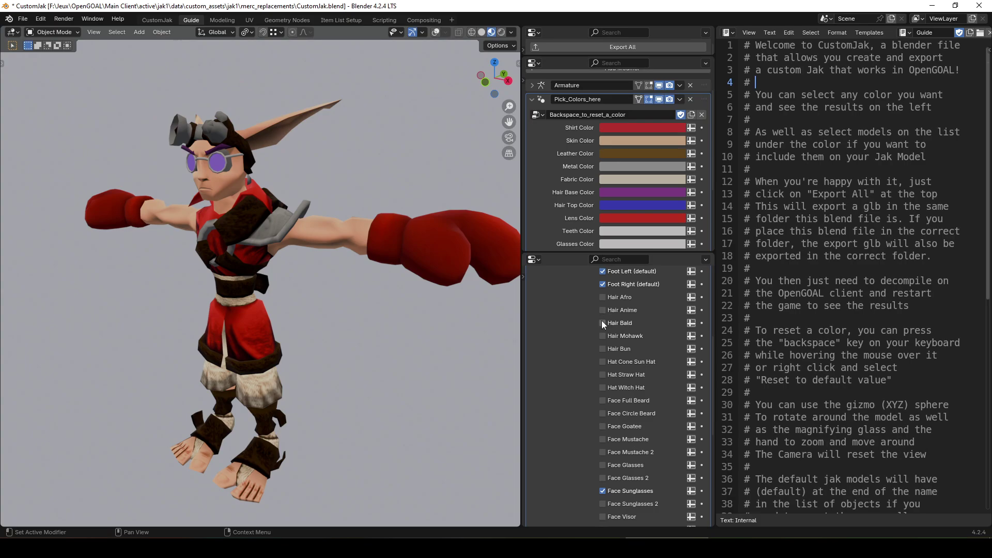
{"action": "left_click", "coordinate": [602, 296]}
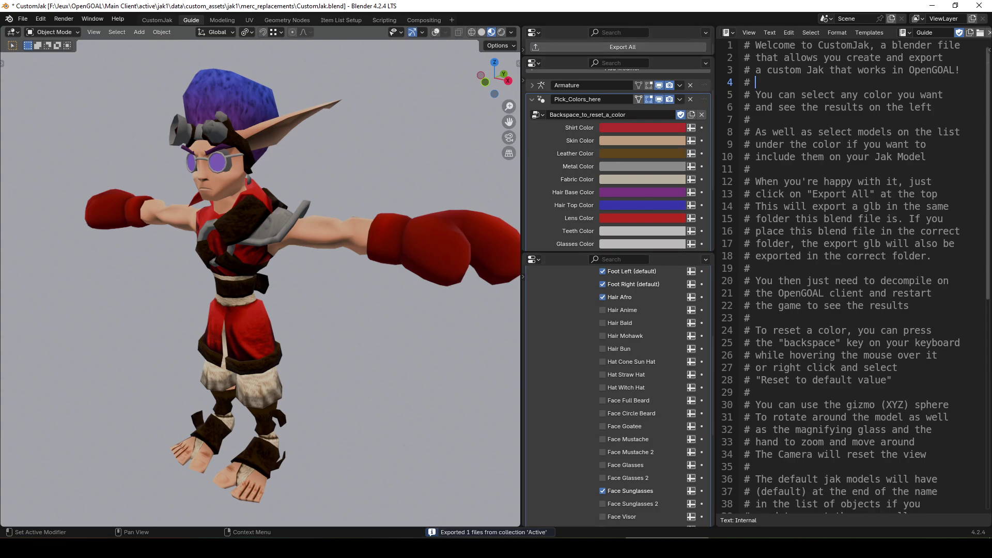
Switch to the OpenGOAL Launcher and decompile the game assets to apply the newly exported Jak model.
{"action": "left_click", "coordinate": [621, 537]}
{"action": "mouse_move", "coordinate": [655, 408]}
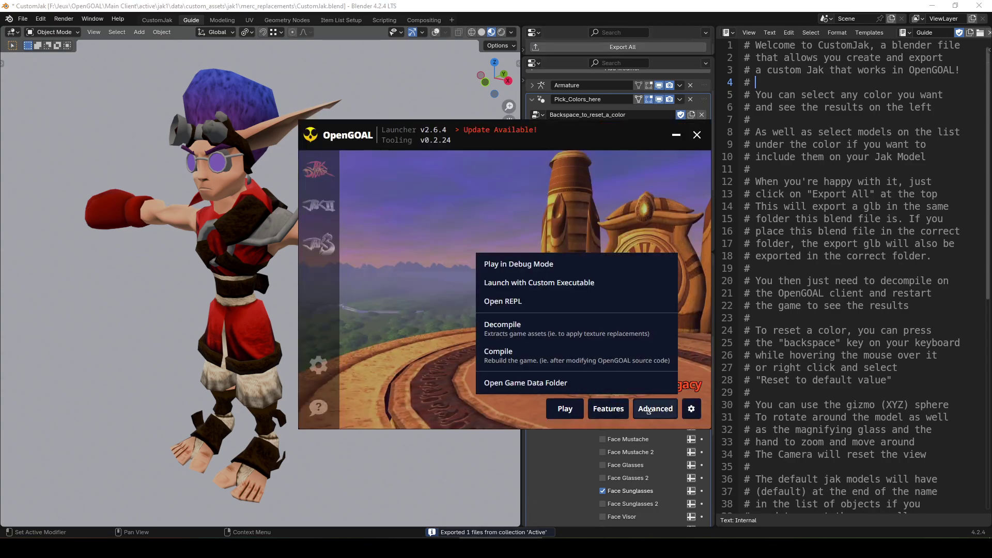
{"action": "left_click", "coordinate": [576, 325]}
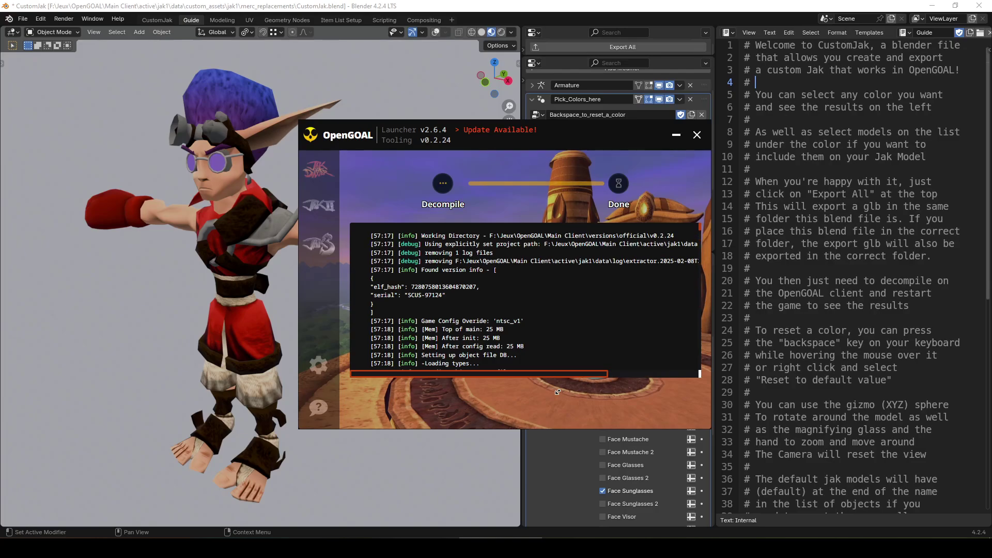
Start the game in debug mode and check the customized Jak in Sandover Village, pausing the gameplay.
{"action": "left_click", "coordinate": [655, 408]}
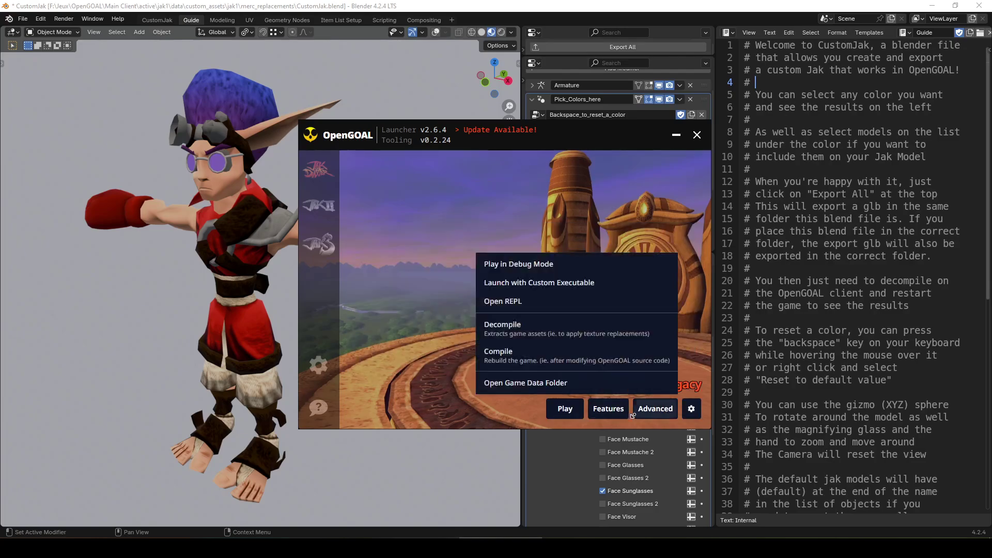
{"action": "left_click", "coordinate": [567, 270]}
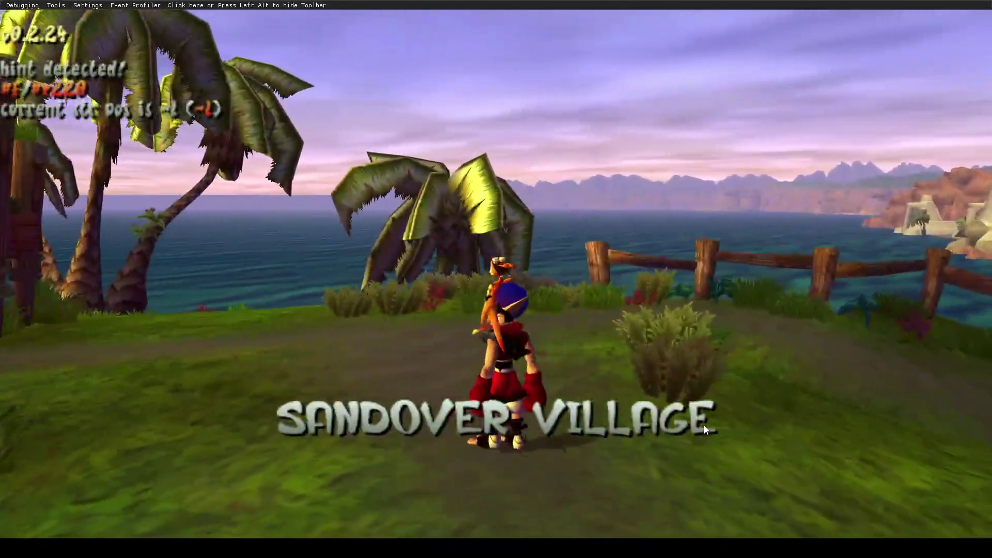
{"action": "key", "text": "Escape"}
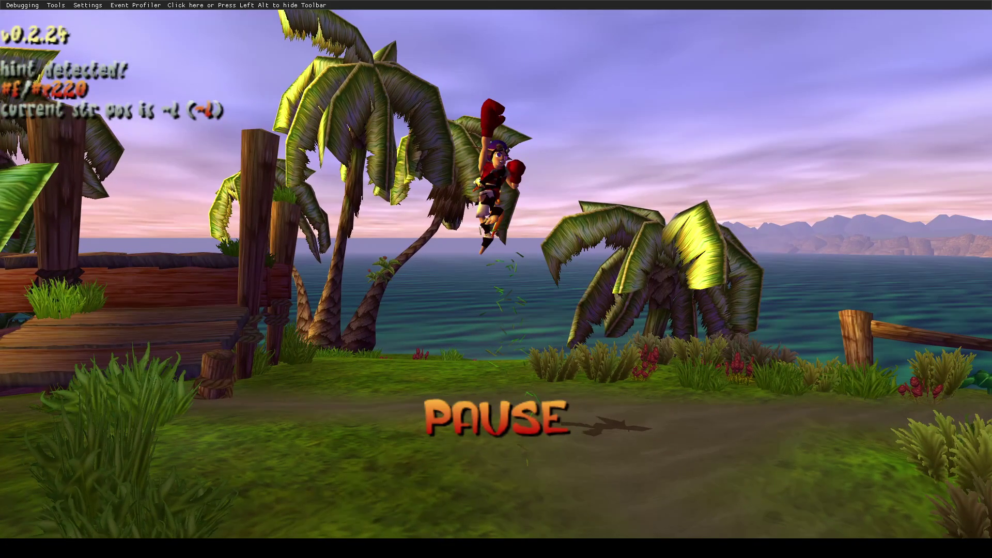
{"action": "key", "text": "Escape"}
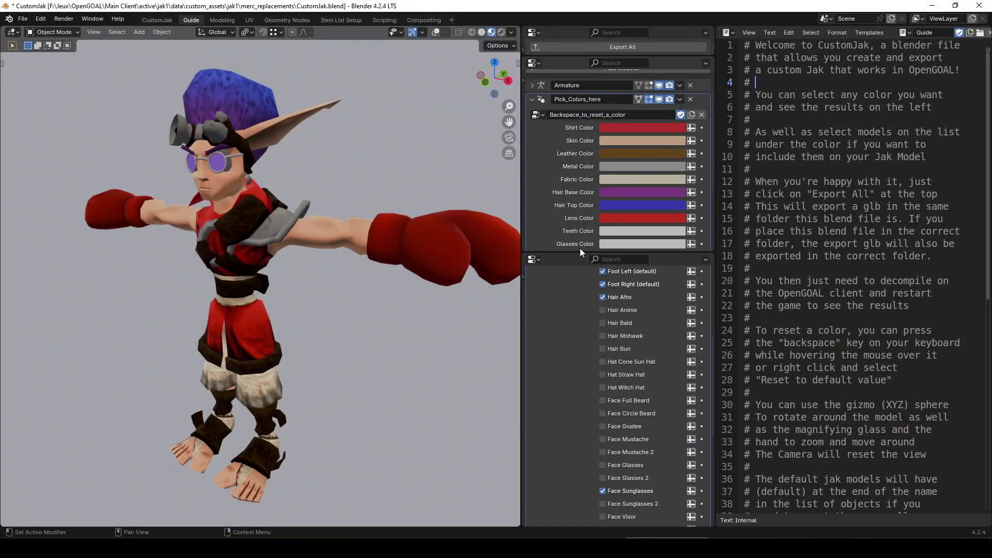
Enlarge the color list area and change the Fabric Color to a bright green.
{"action": "left_click_drag", "start_coordinate": [579, 251], "coordinate": [584, 306]}
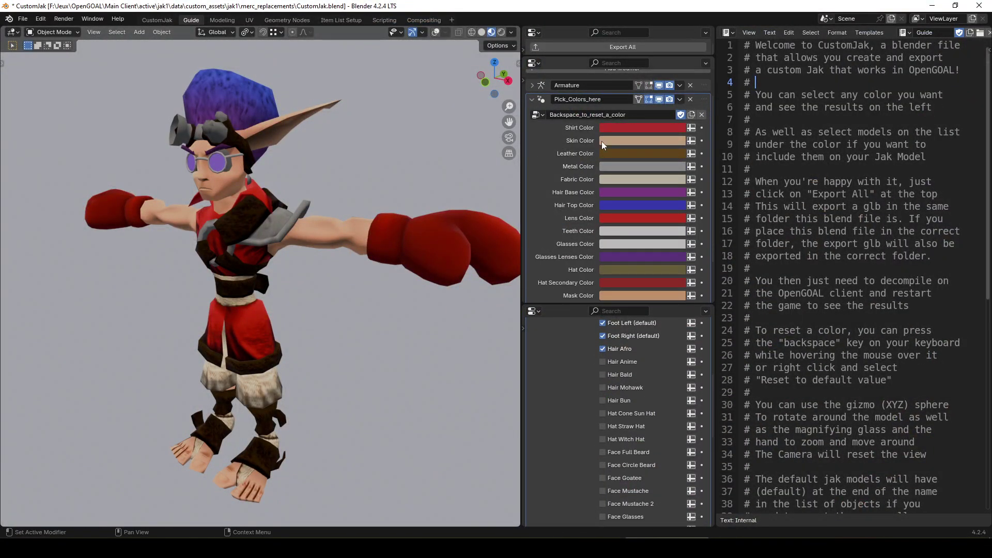
{"action": "scroll", "coordinate": [199, 206], "scroll_direction": "up", "scroll_amount": 3}
{"action": "middle_click_drag", "start_coordinate": [158, 222], "coordinate": [188, 200]}
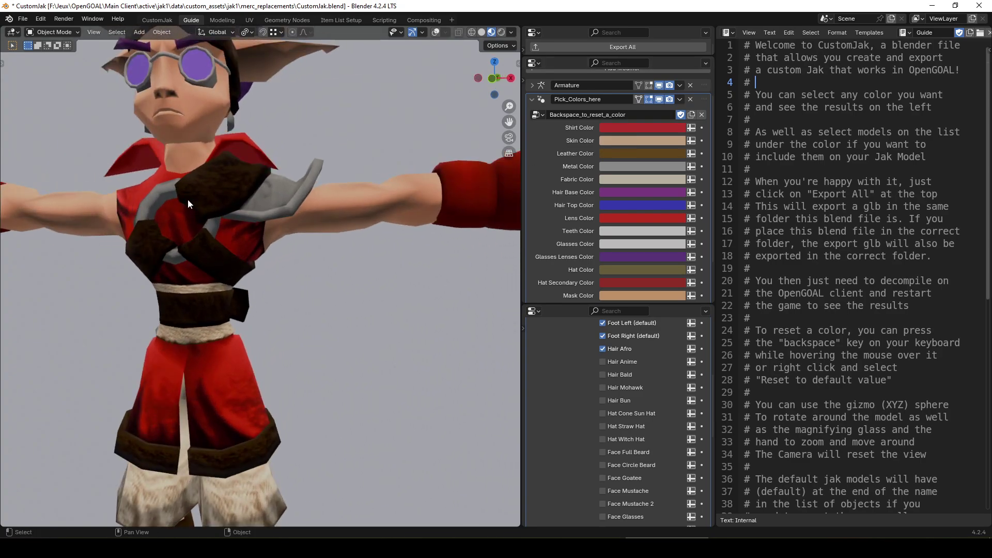
{"action": "scroll", "coordinate": [188, 199], "scroll_direction": "down", "scroll_amount": 1}
{"action": "middle_click_drag", "start_coordinate": [214, 253], "coordinate": [341, 240], "text": "shift"}
{"action": "left_click", "coordinate": [620, 181]}
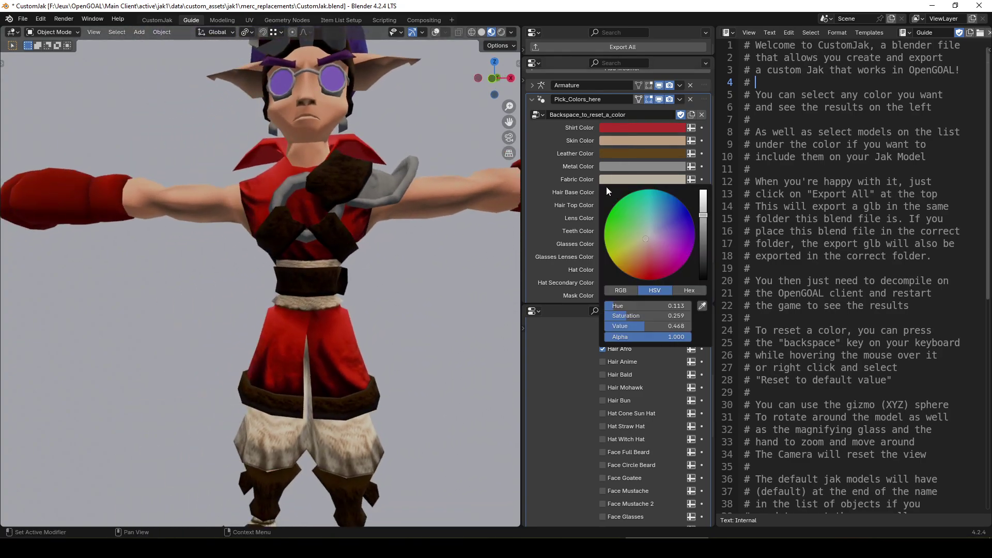
{"action": "left_click_drag", "start_coordinate": [645, 238], "coordinate": [622, 223]}
Examine the recolored fabric on Jak's waist, trousers and feet, along with the rest of the model.
{"action": "scroll", "coordinate": [299, 126], "scroll_direction": "down", "scroll_amount": 4}
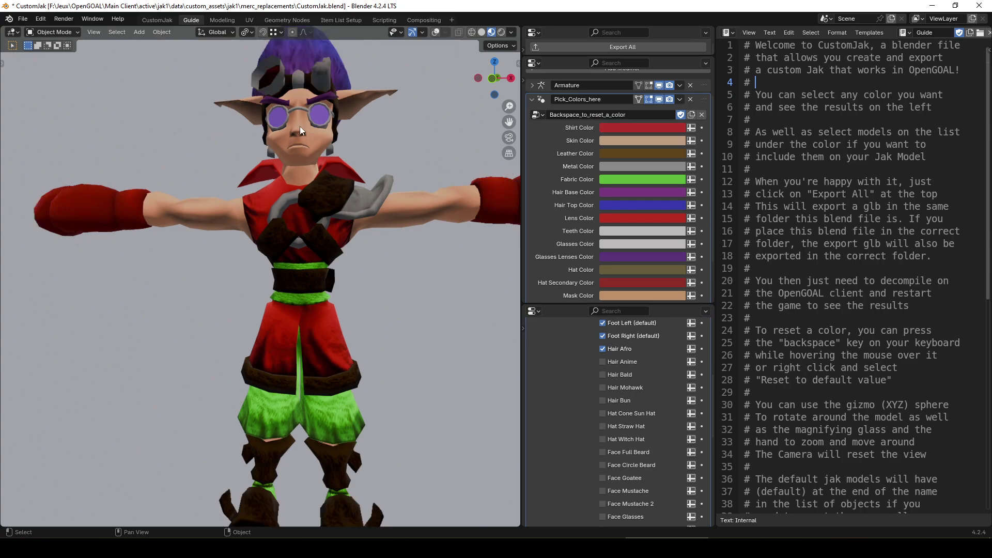
{"action": "scroll", "coordinate": [367, 335], "scroll_direction": "up", "scroll_amount": 4}
{"action": "scroll", "coordinate": [362, 167], "scroll_direction": "down", "scroll_amount": 1}
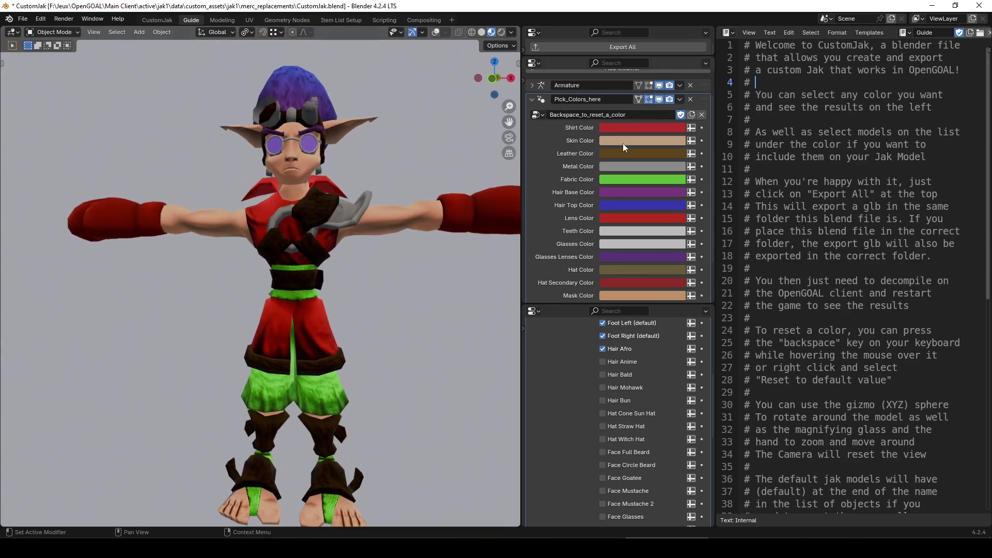
{"action": "scroll", "coordinate": [622, 228], "scroll_direction": "down", "scroll_amount": 3}
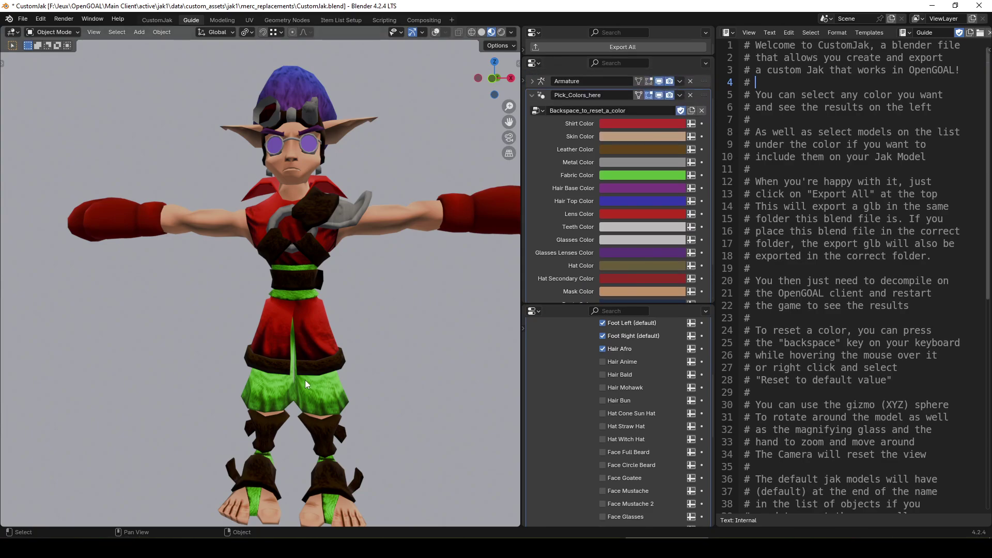
{"action": "middle_click_drag", "start_coordinate": [305, 380], "coordinate": [295, 257], "text": "shift"}
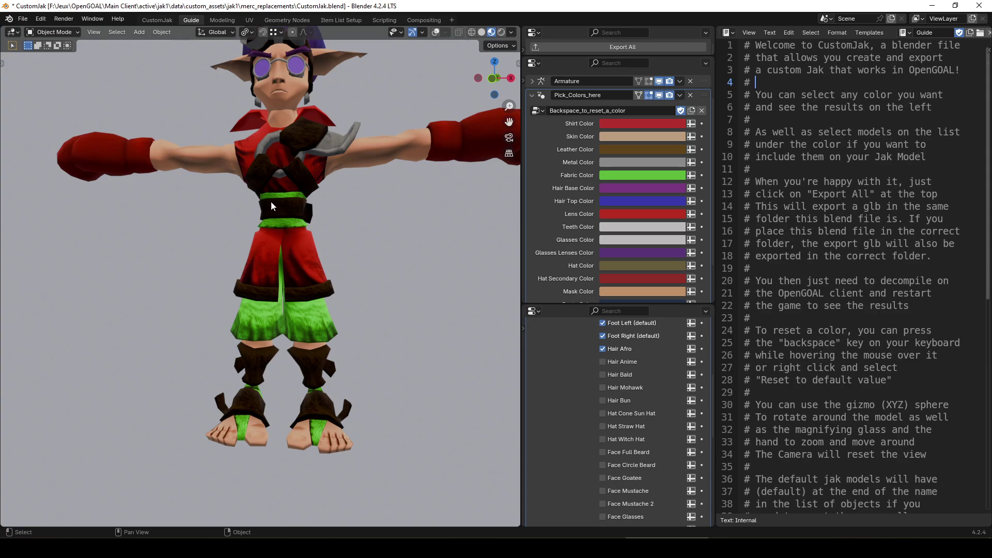
{"action": "middle_click_drag", "start_coordinate": [275, 175], "coordinate": [269, 260]}
{"action": "middle_click_drag", "start_coordinate": [285, 182], "coordinate": [295, 240]}
{"action": "scroll", "coordinate": [274, 272], "scroll_direction": "down", "scroll_amount": 2}
{"action": "mouse_move", "coordinate": [272, 288]}
{"action": "middle_mouse_down"}
{"action": "mouse_move", "coordinate": [256, 287]}
{"action": "mouse_move", "coordinate": [259, 268]}
{"action": "mouse_move", "coordinate": [287, 275]}
{"action": "mouse_move", "coordinate": [258, 274]}
{"action": "middle_mouse_up"}
{"action": "scroll", "coordinate": [259, 275], "scroll_direction": "up", "scroll_amount": 1}
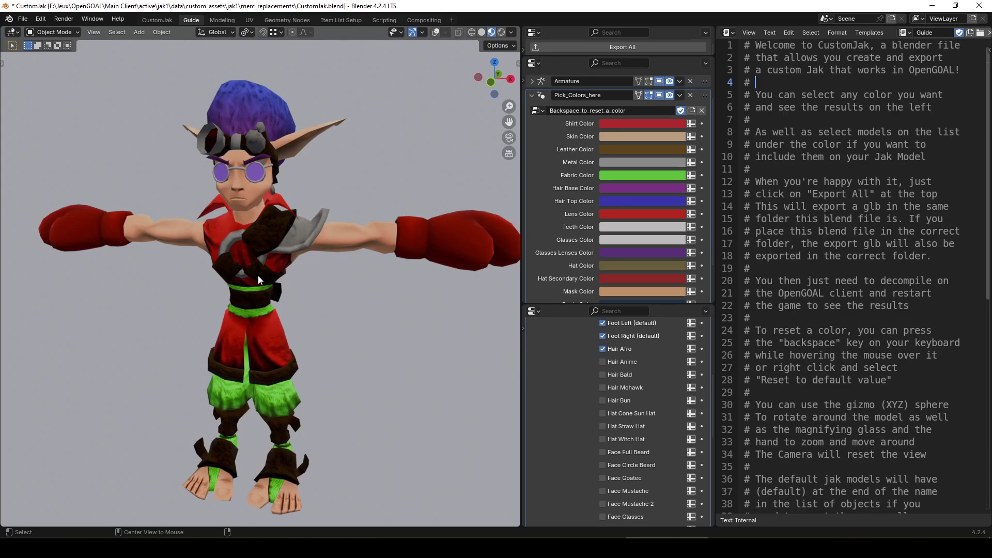
Look through the color list, the selectable model list and the guide text for the customized Jak.
{"action": "scroll", "coordinate": [595, 336], "scroll_direction": "up", "scroll_amount": 4}
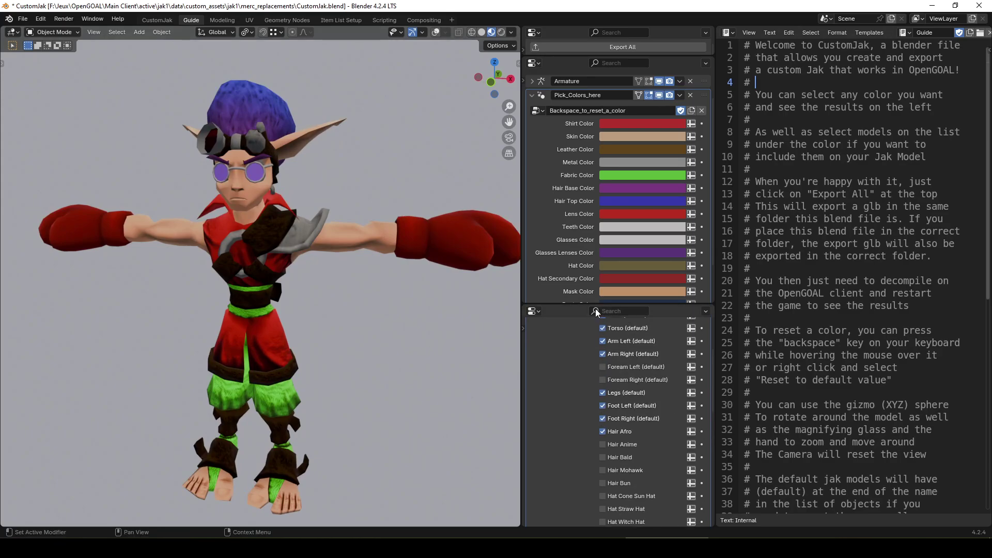
{"action": "scroll", "coordinate": [568, 268], "scroll_direction": "down", "scroll_amount": 2}
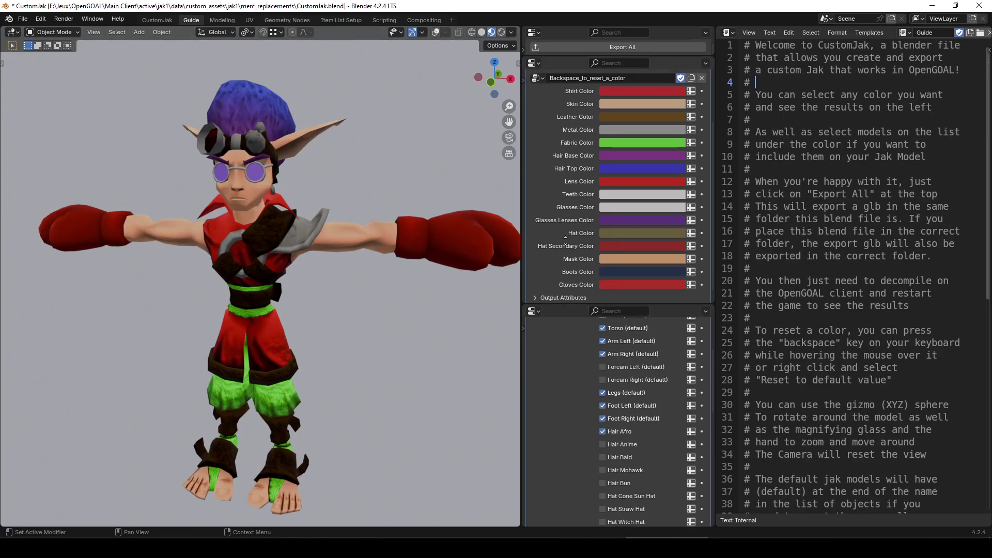
{"action": "scroll", "coordinate": [561, 238], "scroll_direction": "down", "scroll_amount": 2}
{"action": "middle_click_drag", "start_coordinate": [607, 389], "coordinate": [585, 339]}
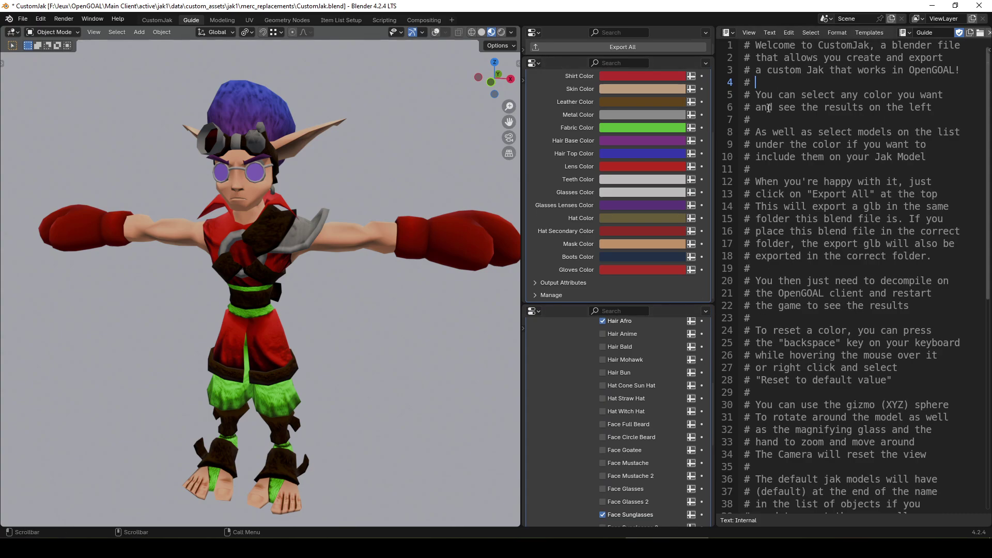
{"action": "scroll", "coordinate": [838, 121], "scroll_direction": "down", "scroll_amount": 6}
{"action": "scroll", "coordinate": [832, 120], "scroll_direction": "up", "scroll_amount": 6}
Switch to the CustomJak workspace and look through the selectable hair, hat, face, forearm and foot models.
{"action": "left_click", "coordinate": [154, 21]}
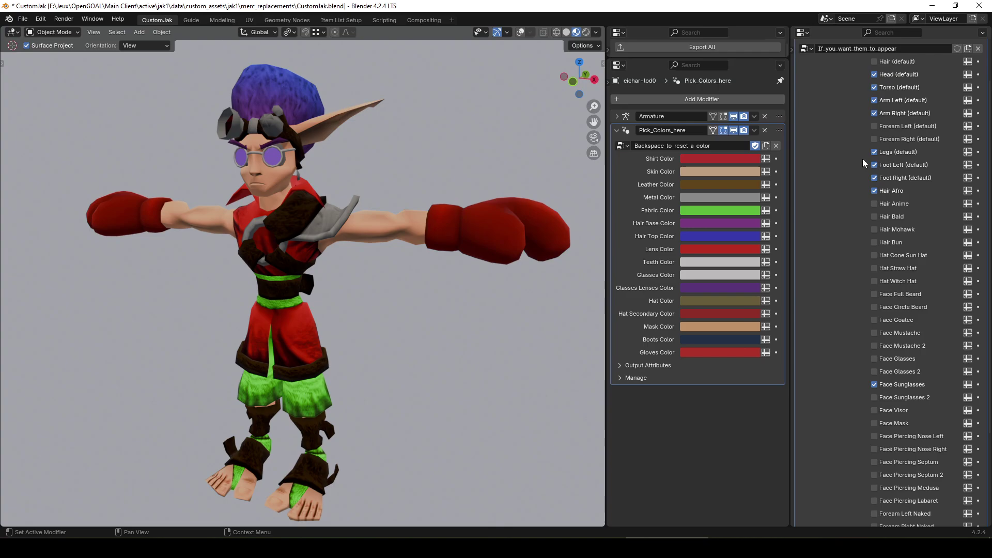
{"action": "scroll", "coordinate": [900, 258], "scroll_direction": "down", "scroll_amount": 2}
{"action": "scroll", "coordinate": [900, 259], "scroll_direction": "down", "scroll_amount": 3}
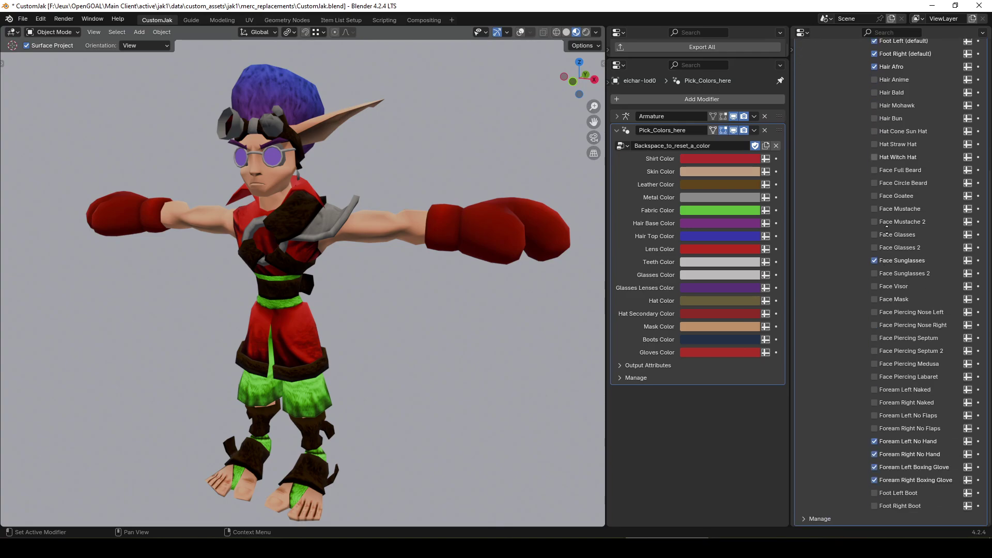
{"action": "scroll", "coordinate": [874, 185], "scroll_direction": "up", "scroll_amount": 5}
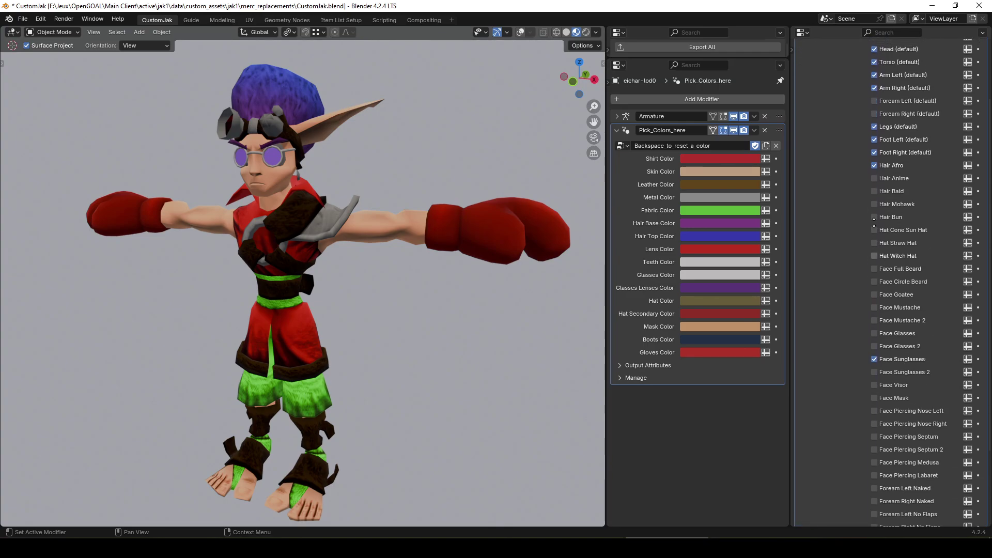
{"action": "scroll", "coordinate": [874, 185], "scroll_direction": "down", "scroll_amount": 2}
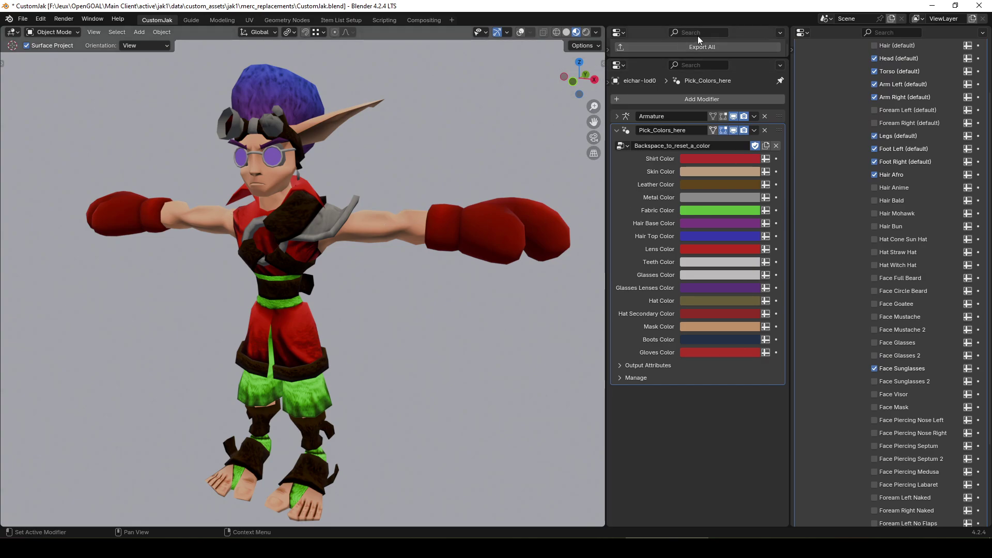
Check the glTF 2.0 exporter settings and the model list, and export the customized Jak with Export All.
{"action": "scroll", "coordinate": [704, 49], "scroll_direction": "down", "scroll_amount": 2}
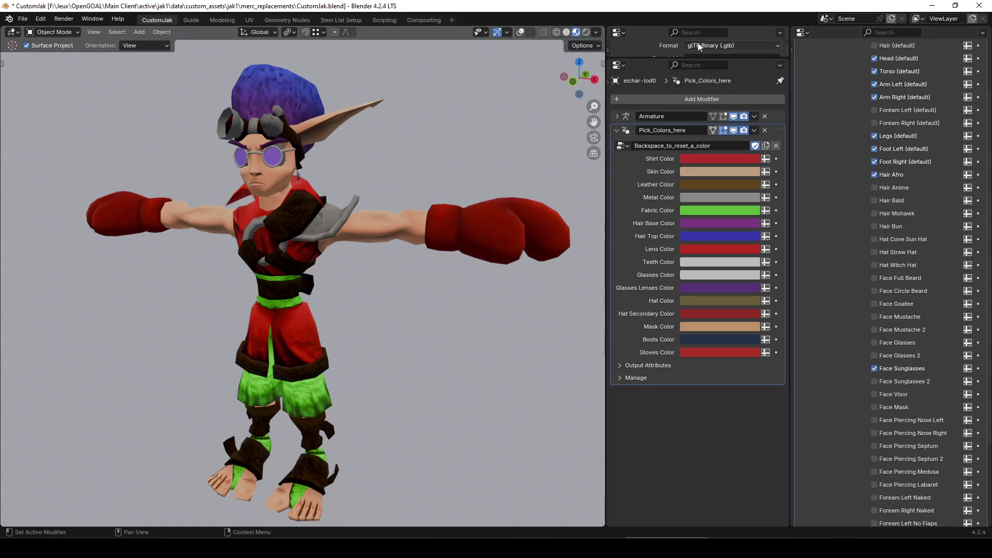
{"action": "scroll", "coordinate": [658, 49], "scroll_direction": "up", "scroll_amount": 3}
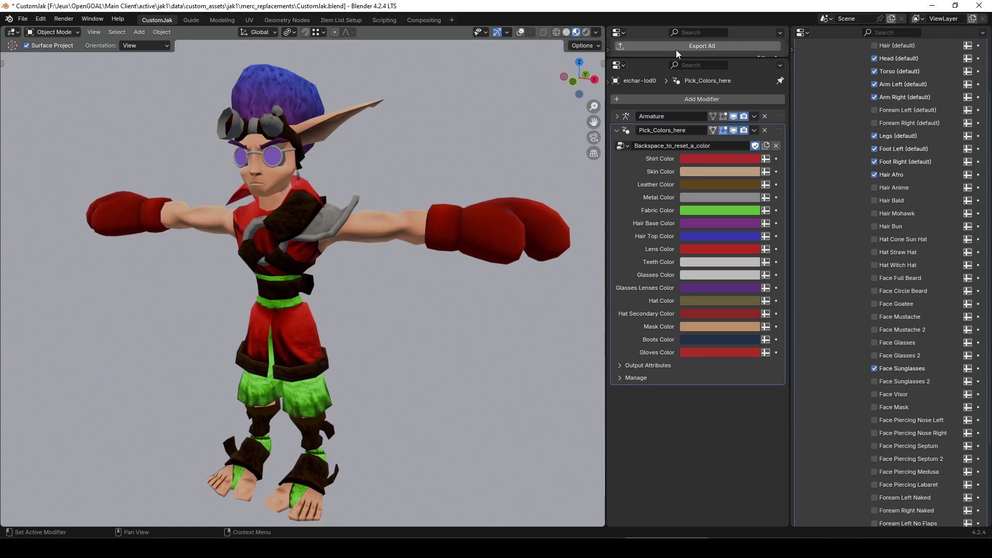
{"action": "scroll", "coordinate": [675, 50], "scroll_direction": "up", "scroll_amount": 2}
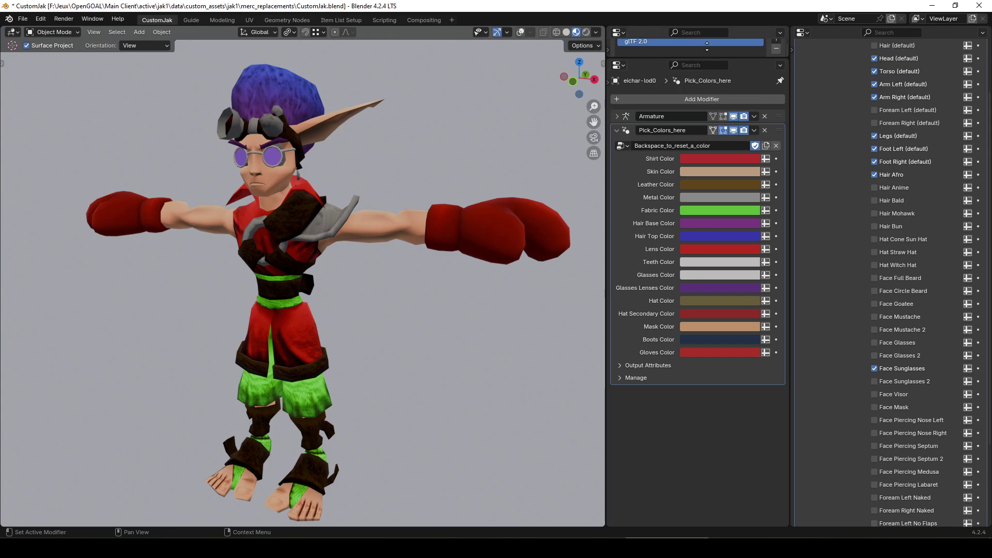
{"action": "middle_click_drag", "start_coordinate": [707, 47], "coordinate": [715, 42]}
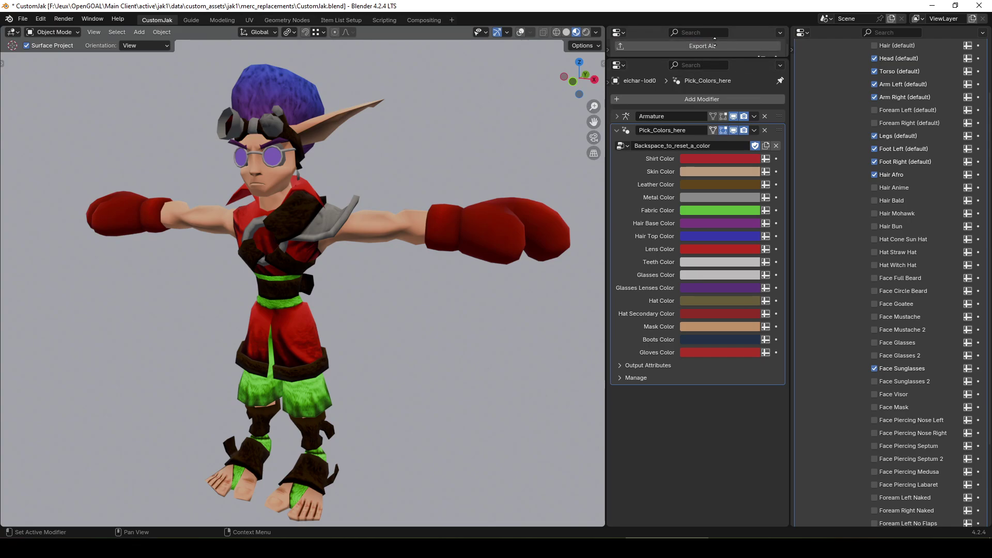
{"action": "scroll", "coordinate": [867, 129], "scroll_direction": "down", "scroll_amount": 6}
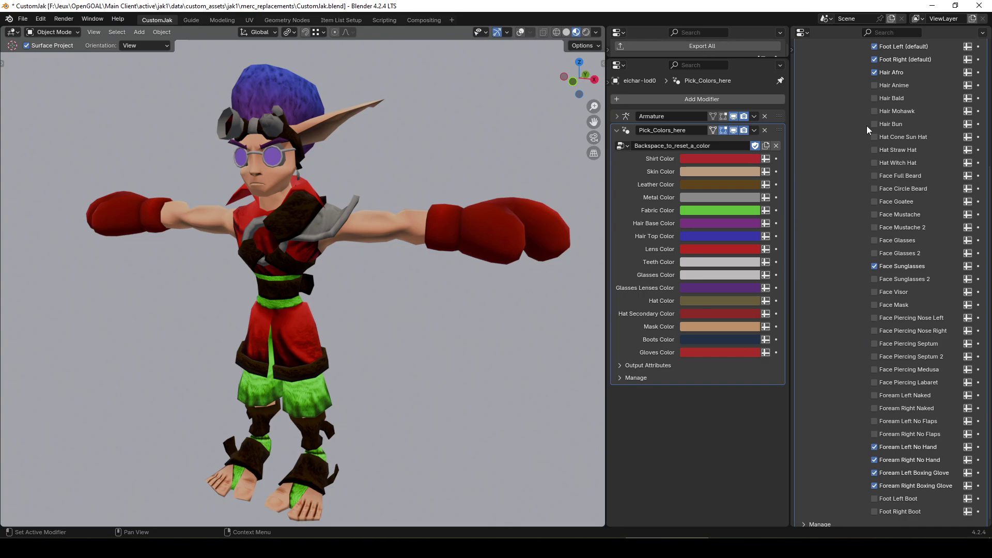
{"action": "scroll", "coordinate": [866, 126], "scroll_direction": "up", "scroll_amount": 3}
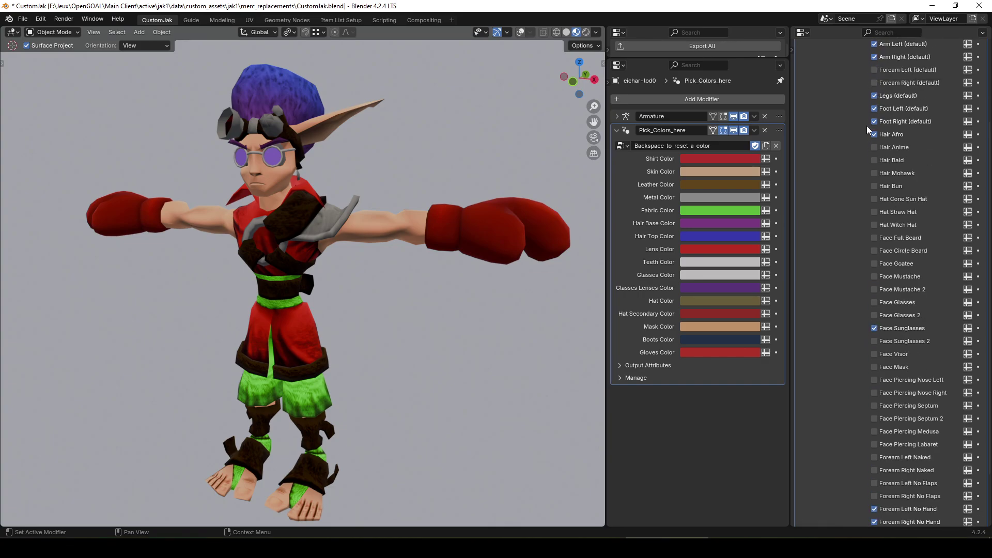
{"action": "left_click", "coordinate": [714, 48]}
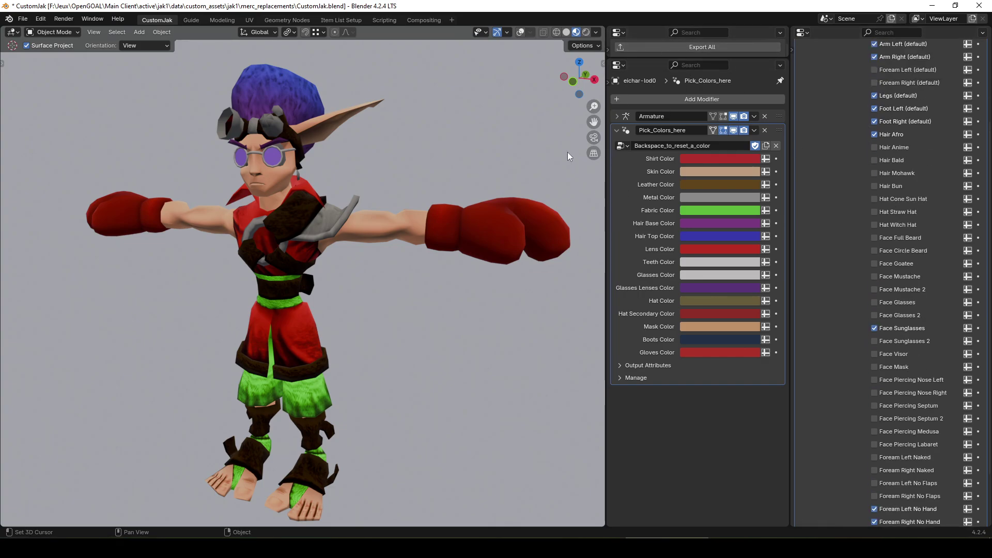